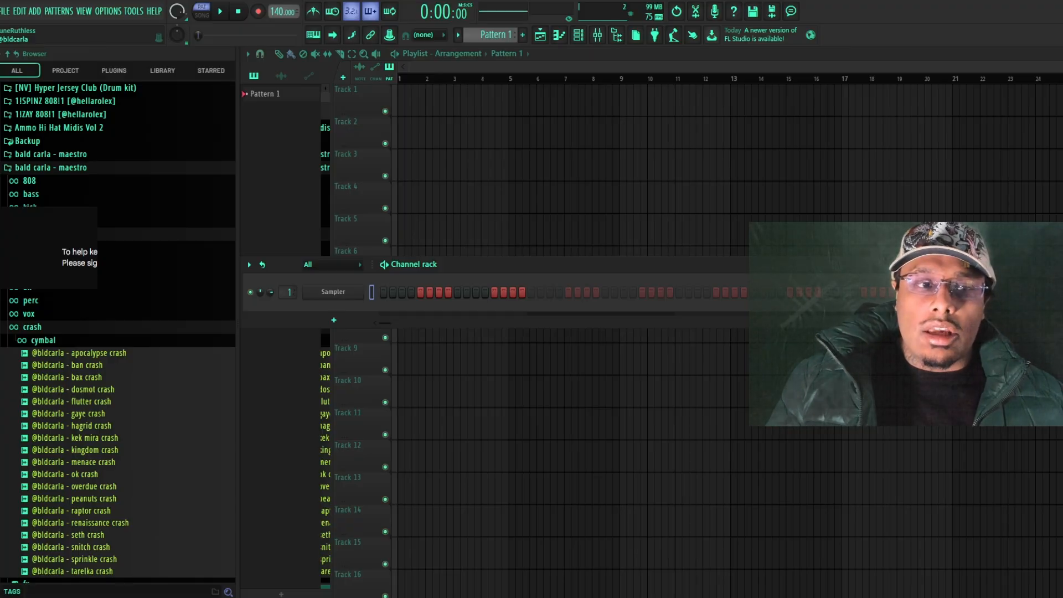
Collapse the expanded bald carla - maestro folder and add an Electra_2 instrument channel
left_click(47, 168)
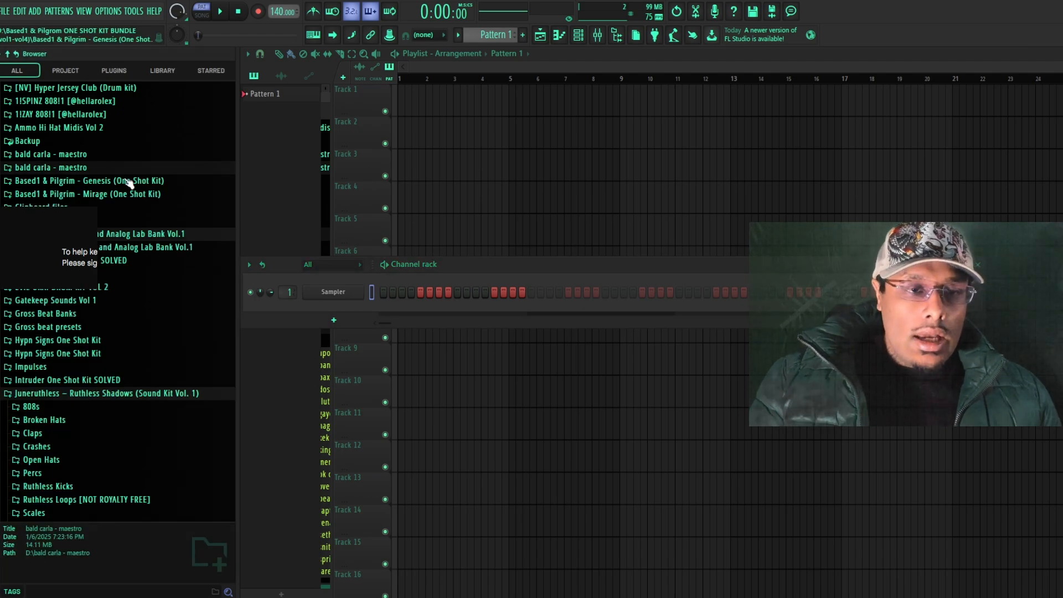
left_click(334, 320)
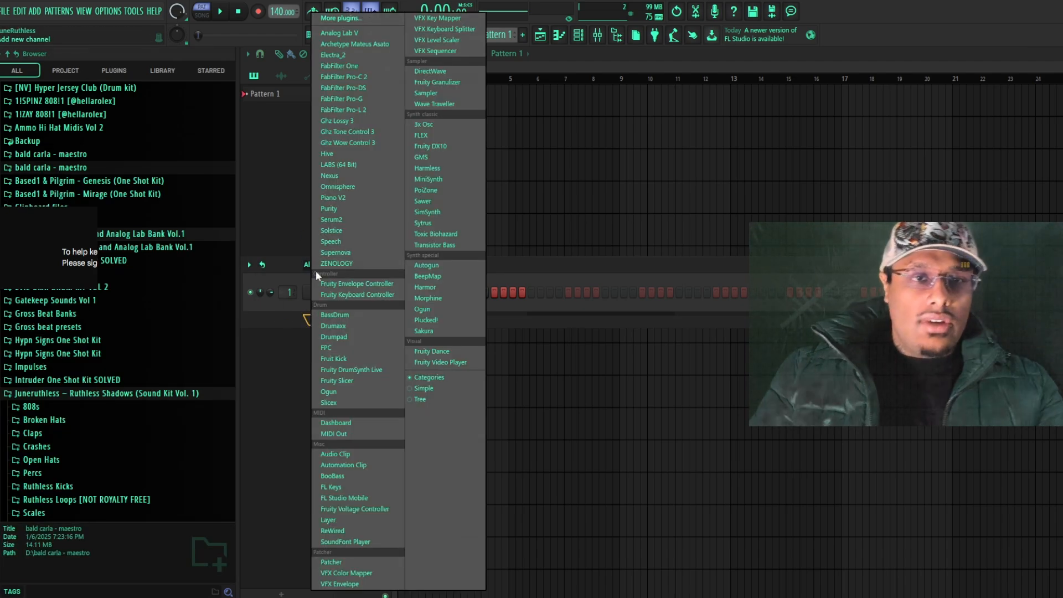
left_click(331, 55)
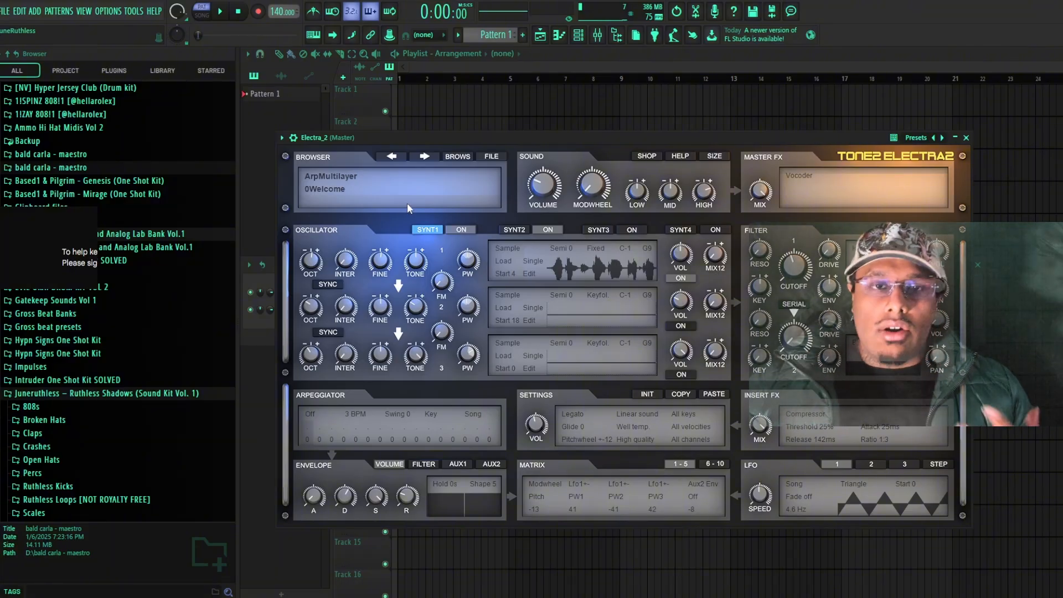
key("F6")
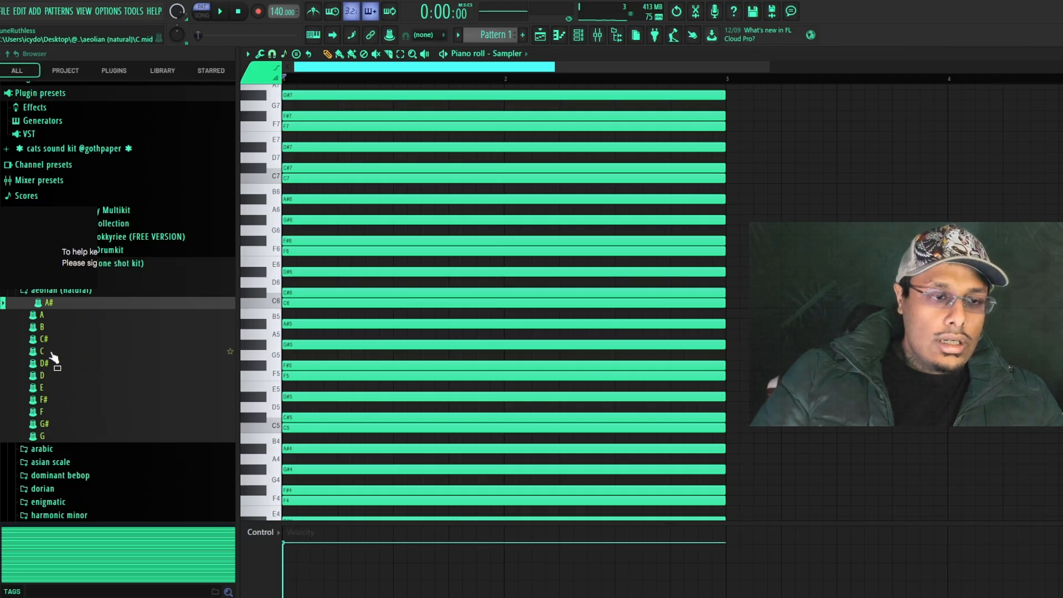
Preview the C# scale from the aeolian (natural) folder and switch the piano roll to the Electra_2 channel
left_click_drag(47, 340, 149, 353)
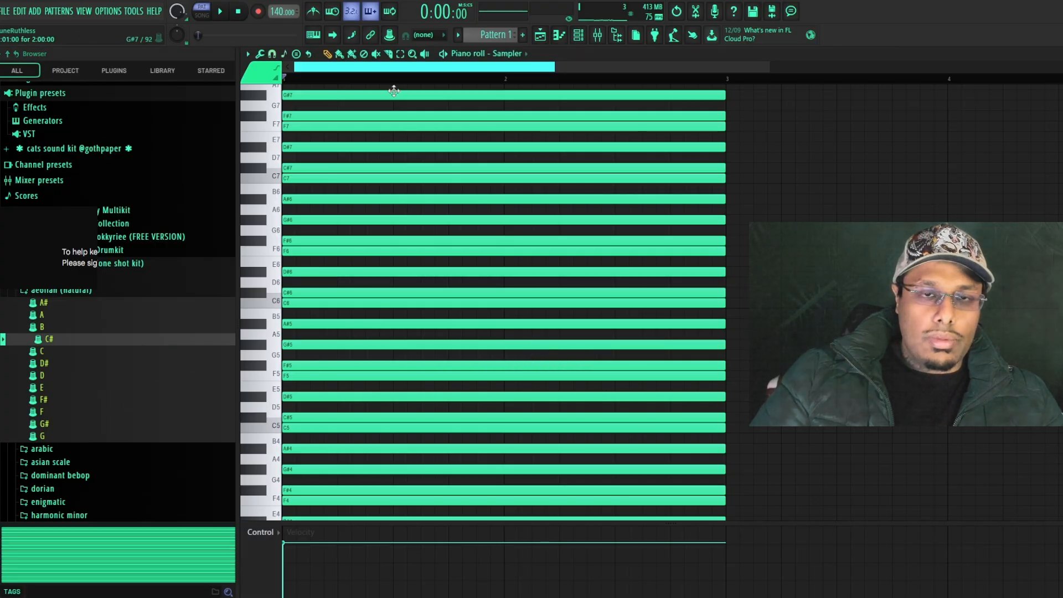
left_click(481, 53)
left_click(509, 94)
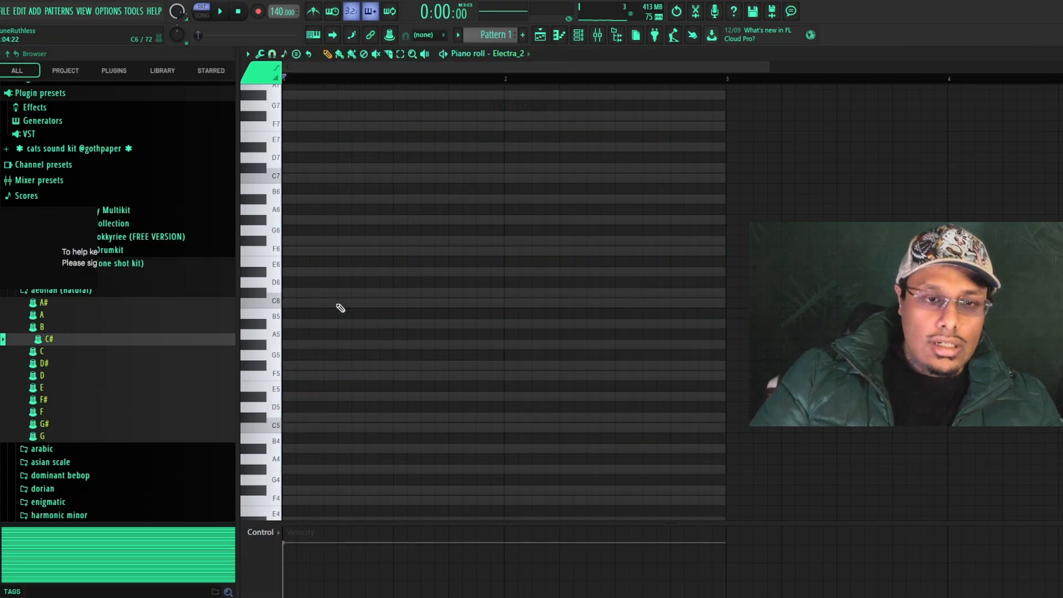
Place four successive melody notes, A#5, C#6, F#6 and F#5, one per beat across bar 1
scroll(339, 326, "up", 2)
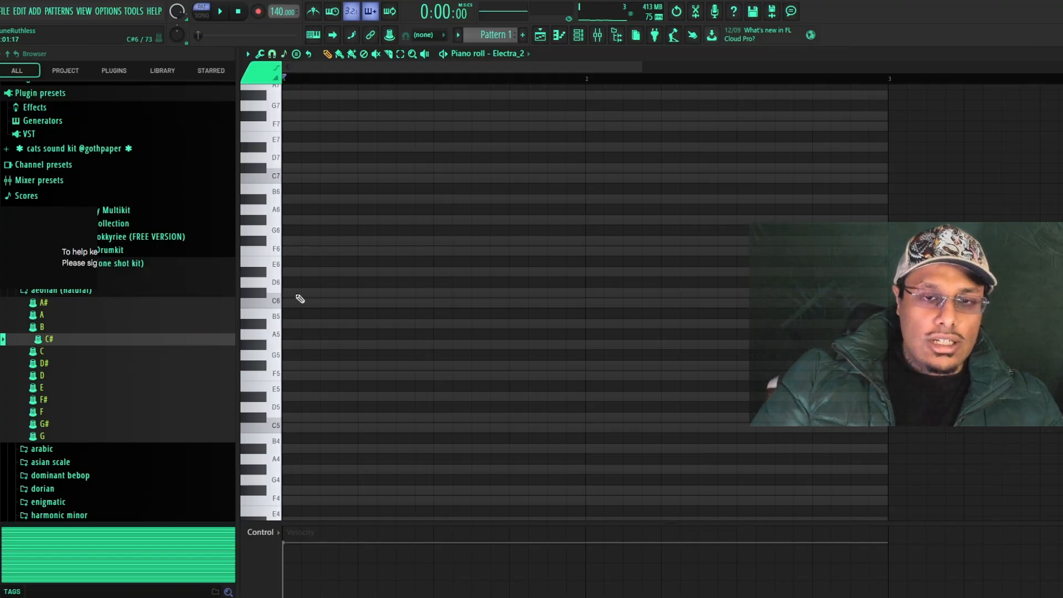
left_click(285, 324)
left_click(359, 292)
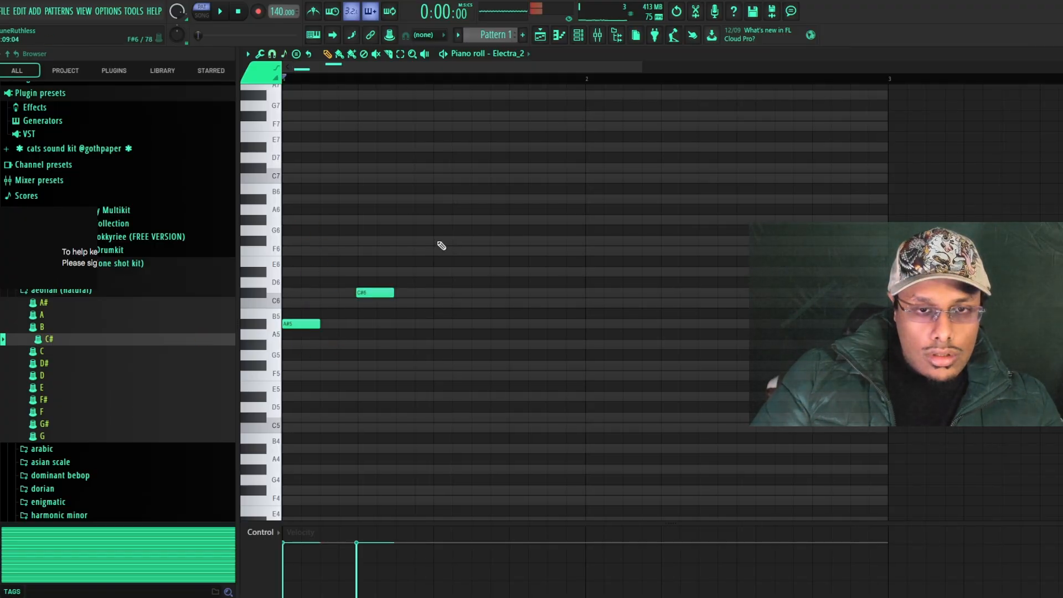
left_click(439, 241)
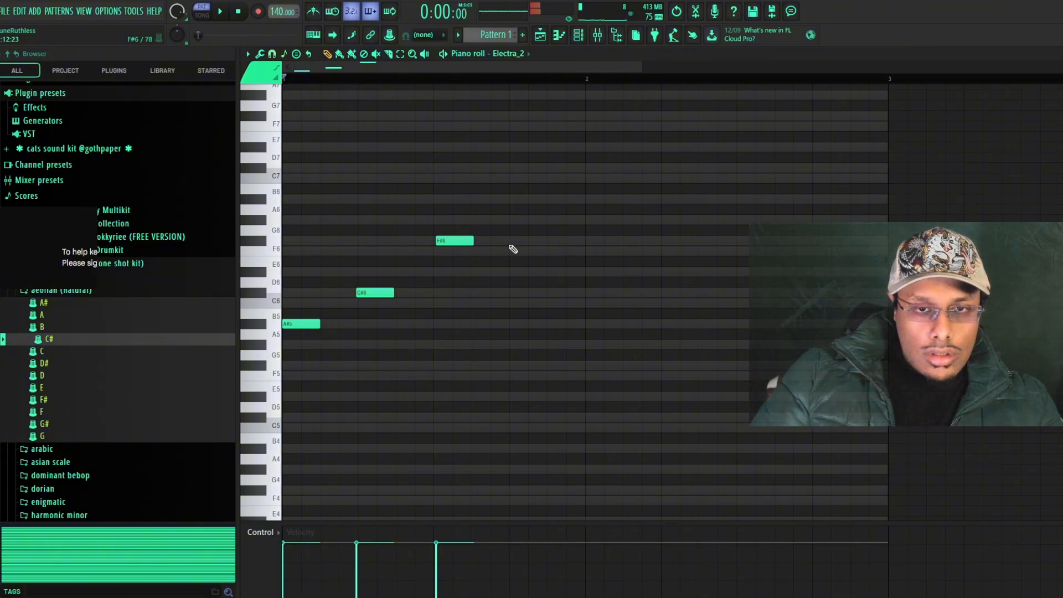
left_click(510, 243)
right_click(515, 239)
left_click(511, 345)
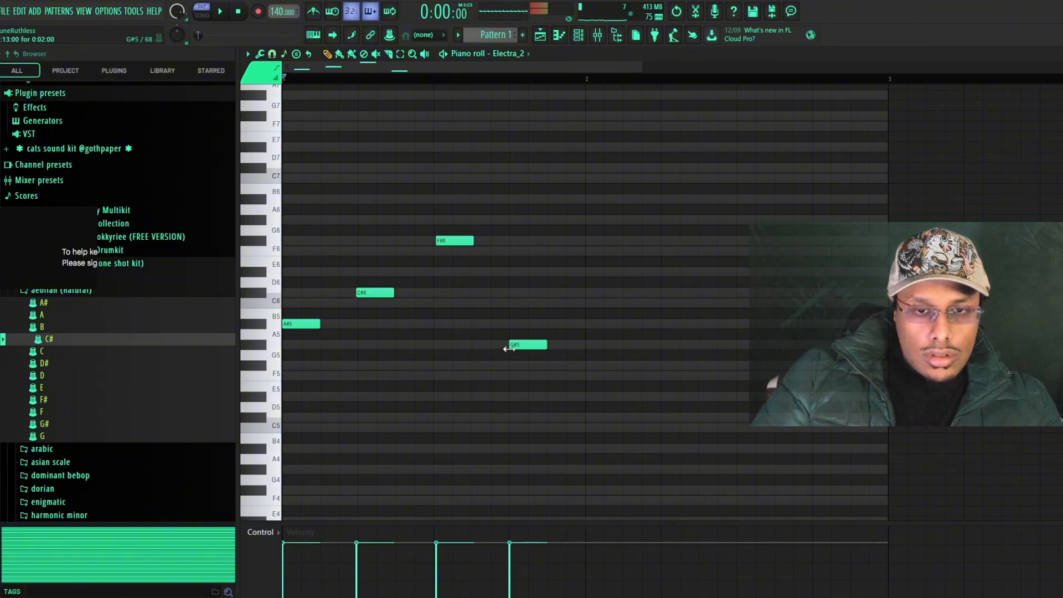
right_click(509, 345)
left_click(515, 365)
Add lower harmony notes C#5, F5 and F#5 under the first three beats and lengthen the notes until they meet
left_click(319, 418)
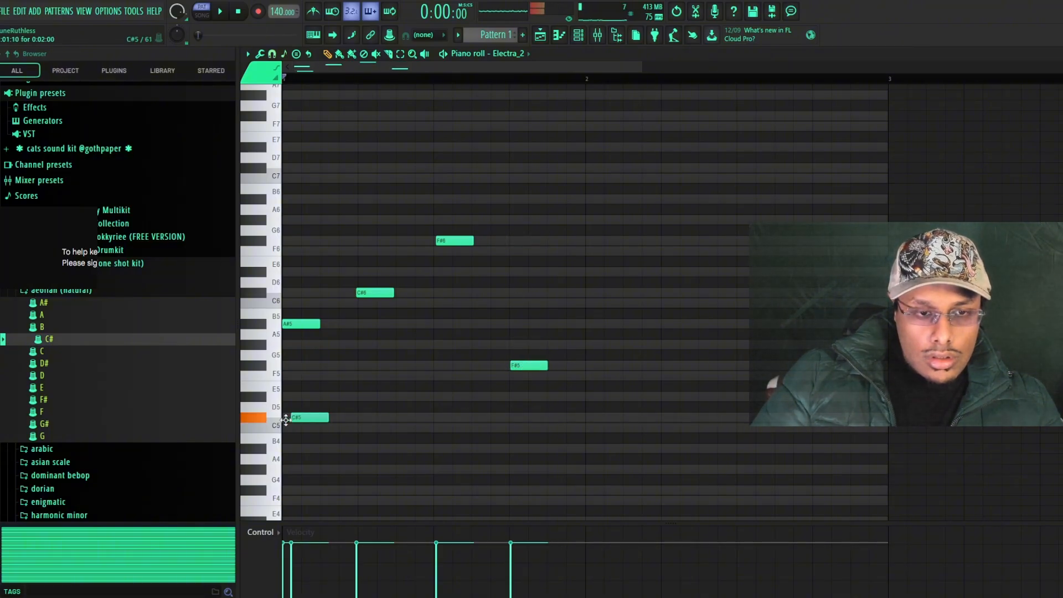
left_click(438, 367)
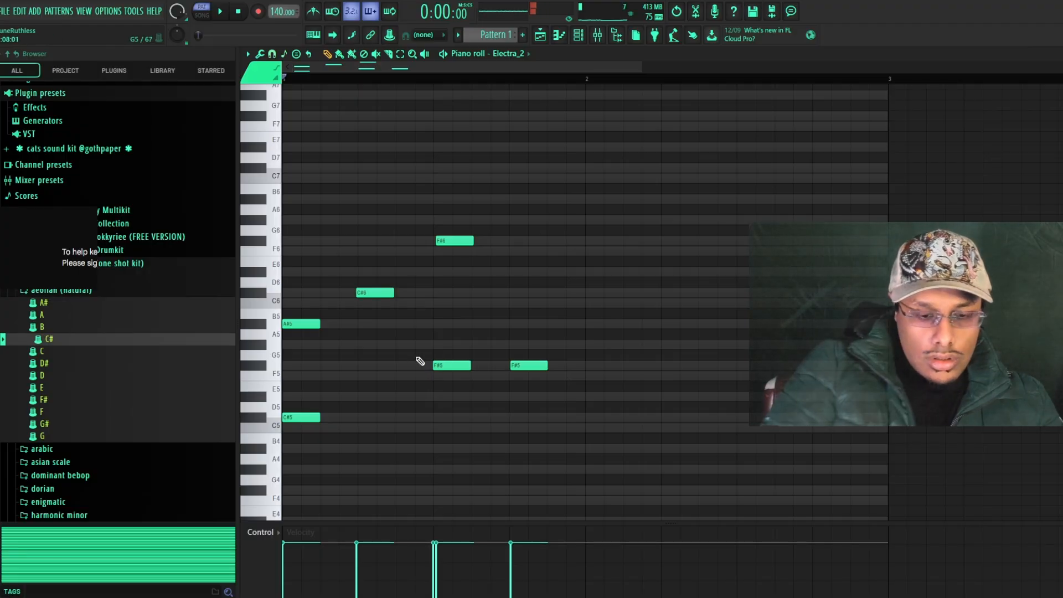
key("ctrl+q")
right_click(434, 364)
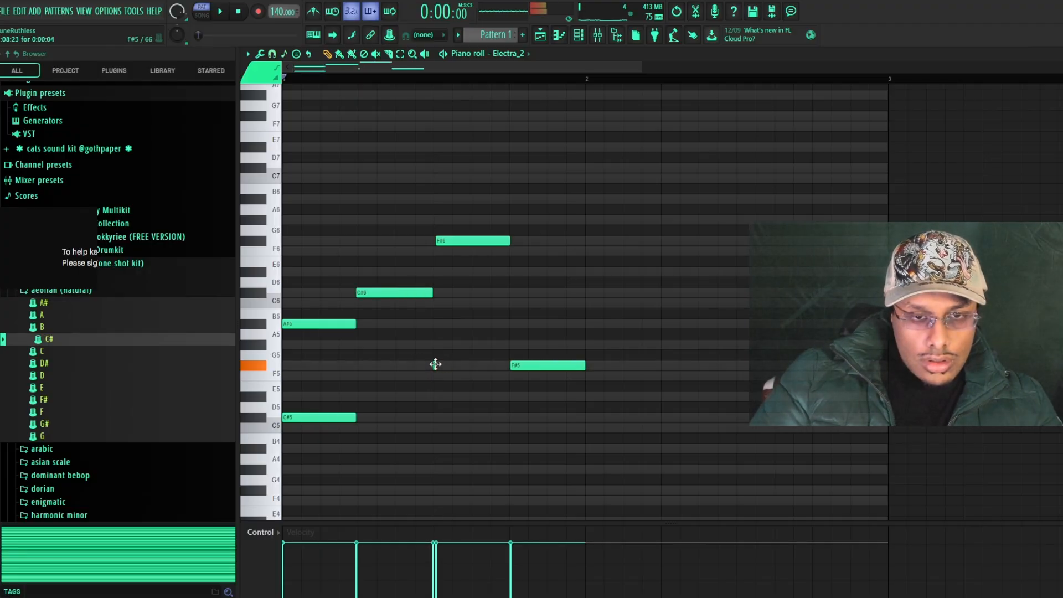
left_click(435, 364)
left_click(358, 397)
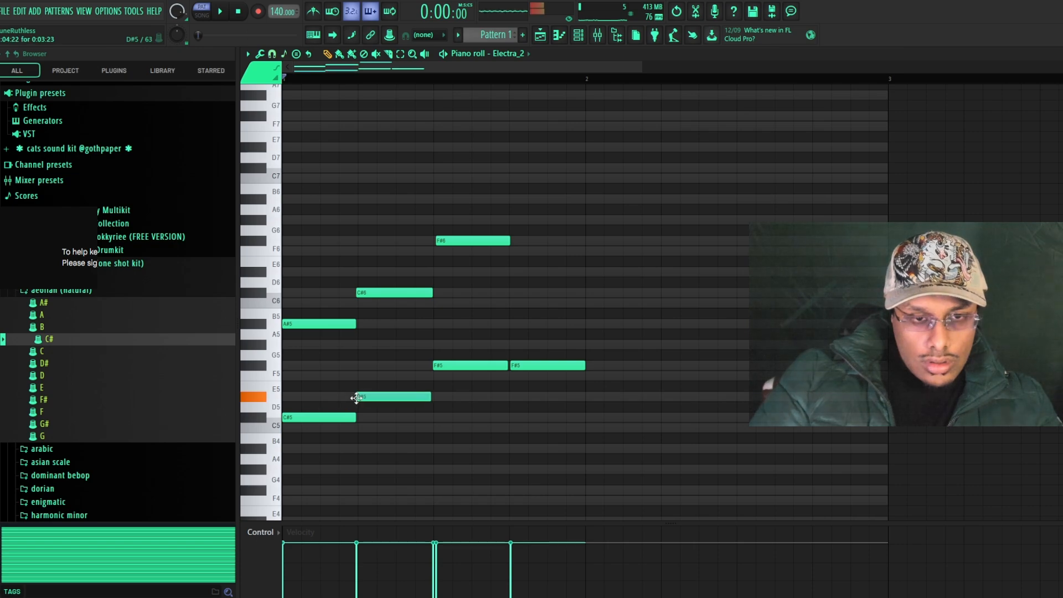
left_click_drag(356, 398, 360, 375)
Play the chord notes and quantize them with the Default quantizer template
key("space")
key("alt+q")
left_click(611, 377)
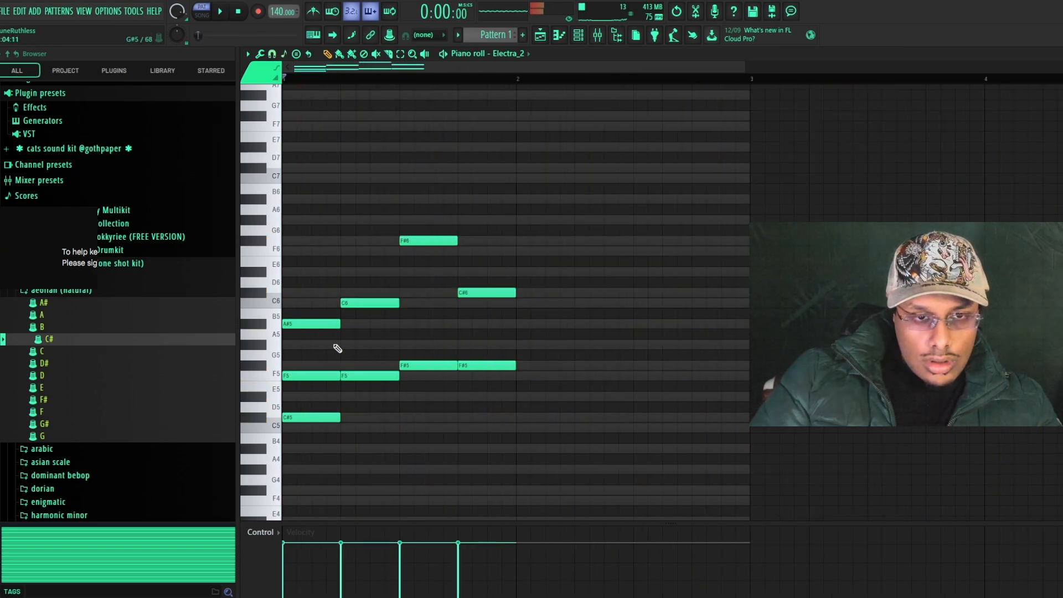
Add G#5 to the second chord and A#5 to the third and fourth chords, and quantize the notes
left_click(339, 345)
left_click(410, 324)
left_click(463, 324)
key("alt+q")
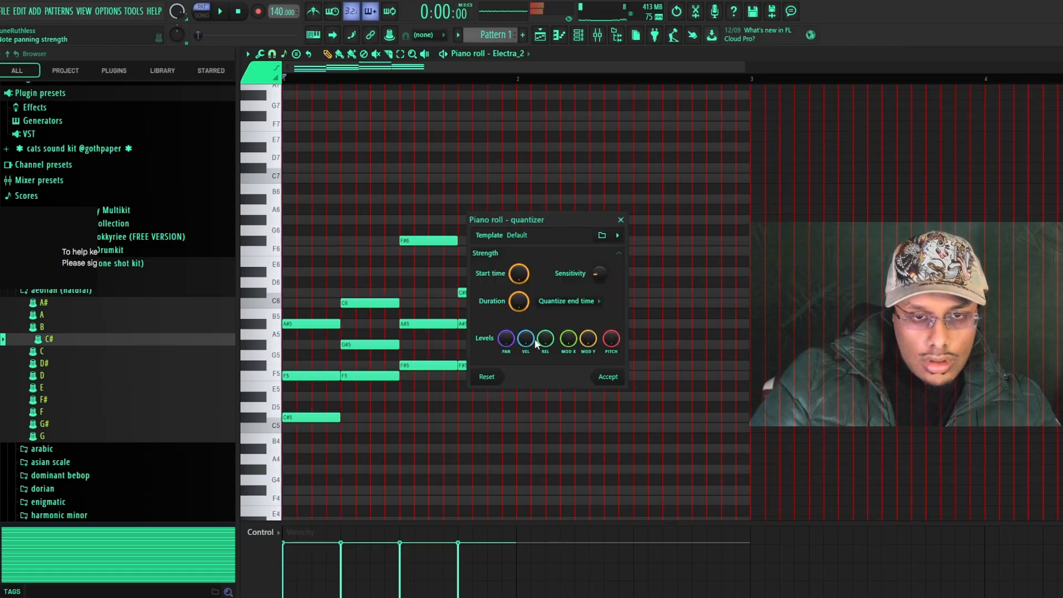
key("space")
left_click(608, 376)
Duplicate the one-bar chord progression into bar 2 and raise all of its notes by one octave
scroll(598, 430, "down", 2)
key("ctrl+b")
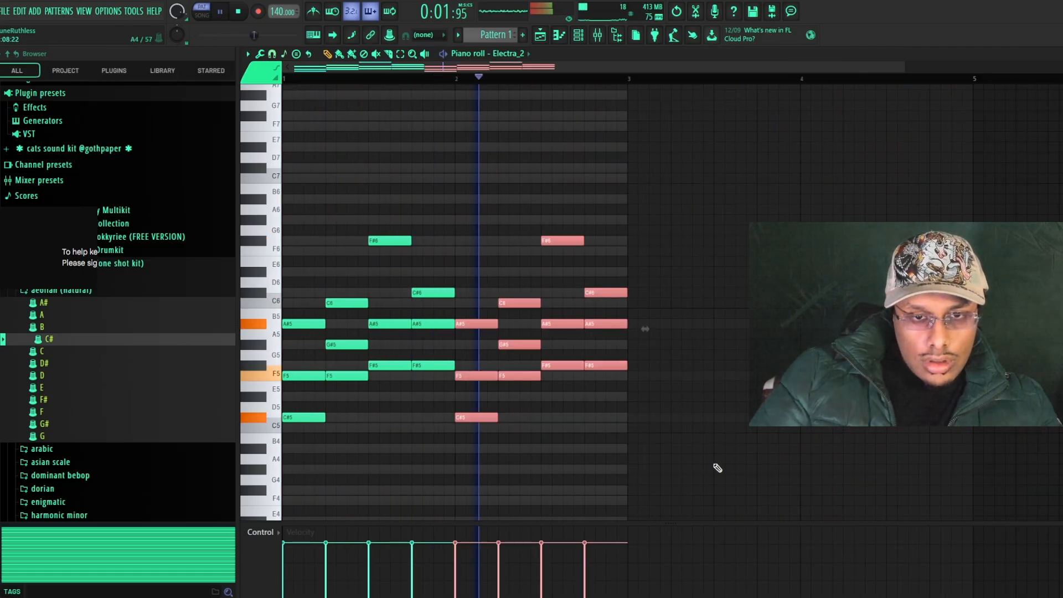
left_click(581, 37)
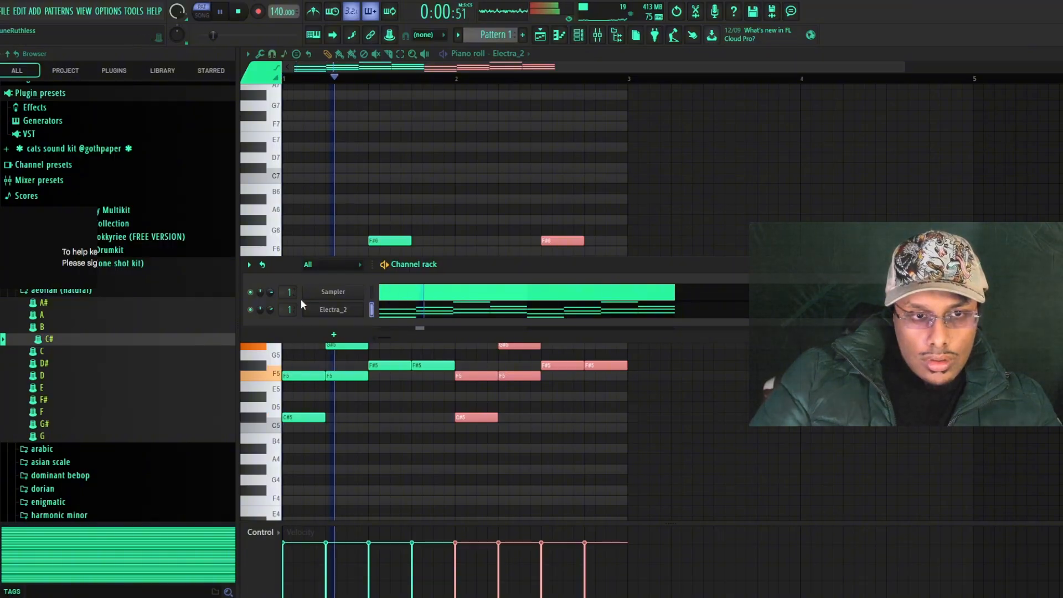
left_click(653, 430)
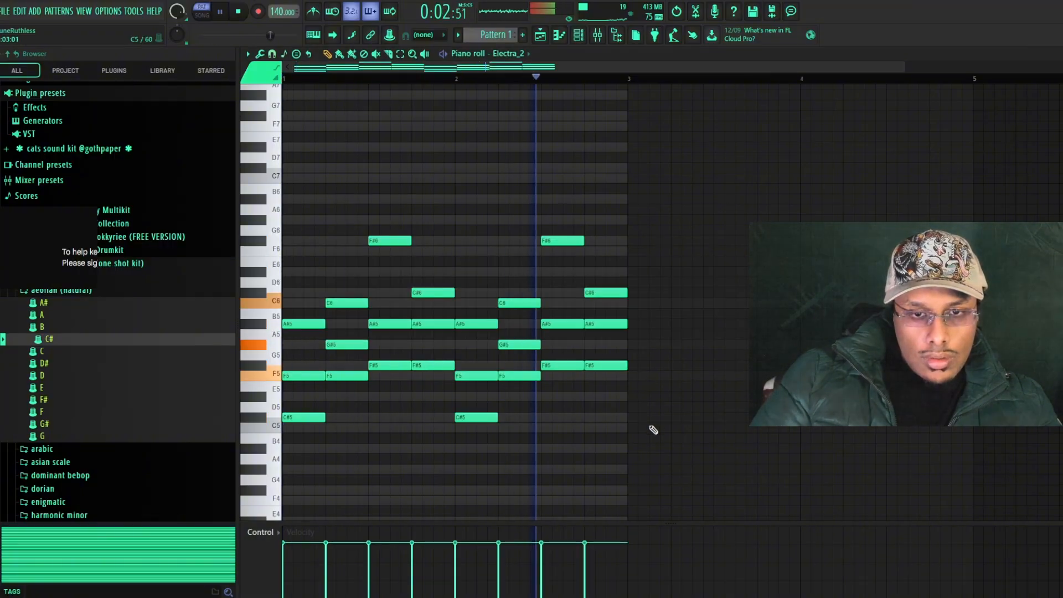
key("ctrl+Up")
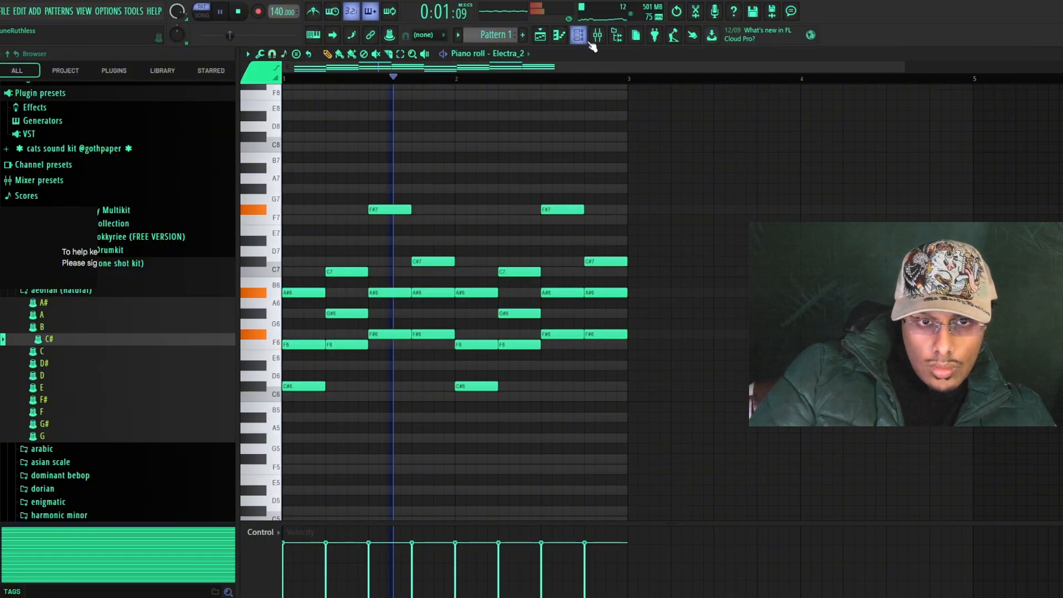
Add a second Electra_2 channel and load the guitar - jimmy patch from the KC Supreme - Onyx bank
left_click(584, 35)
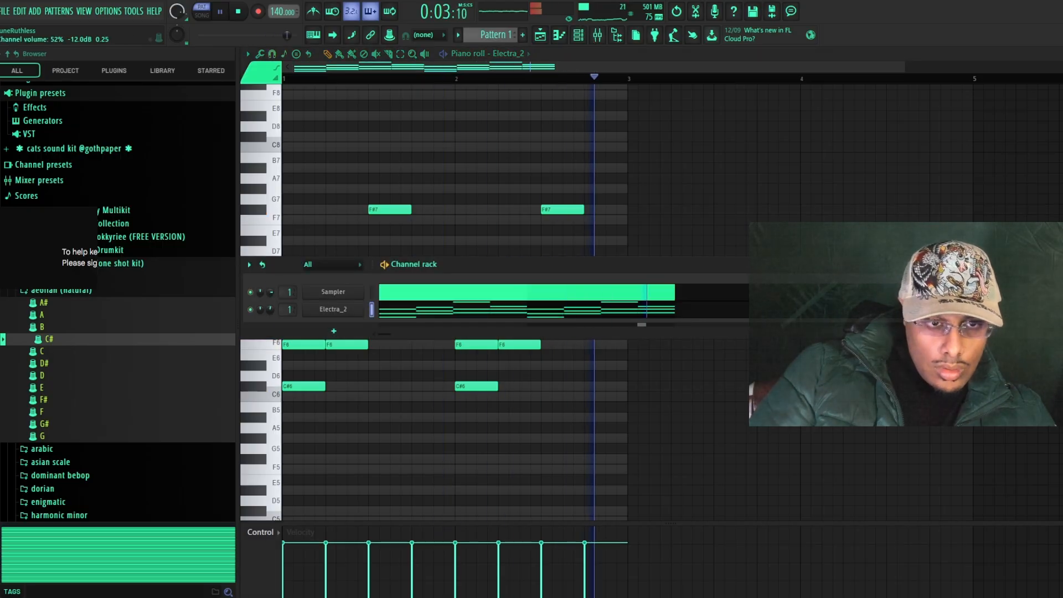
left_click(334, 331)
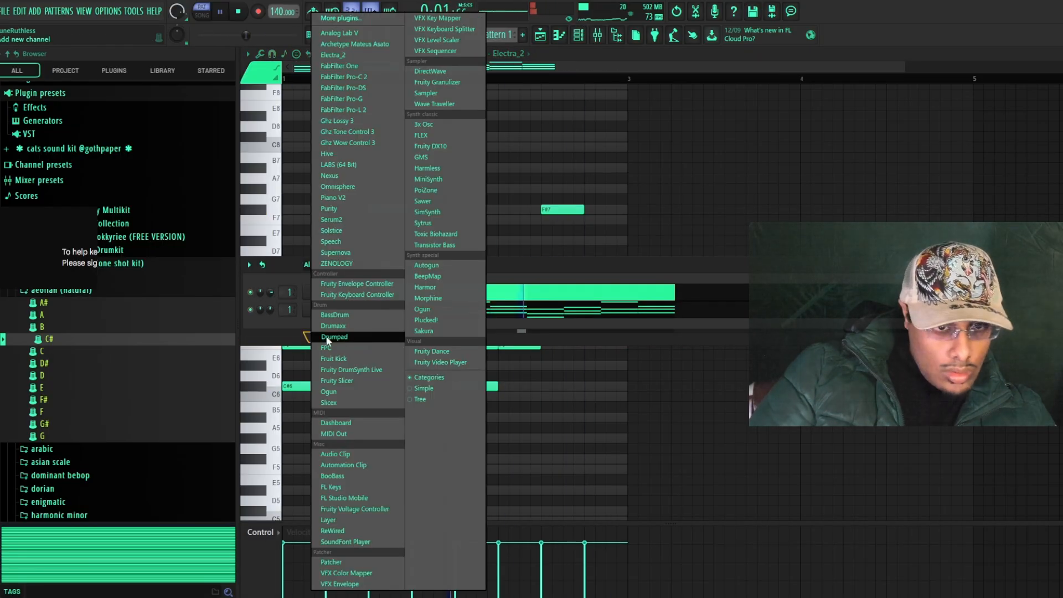
key("e")
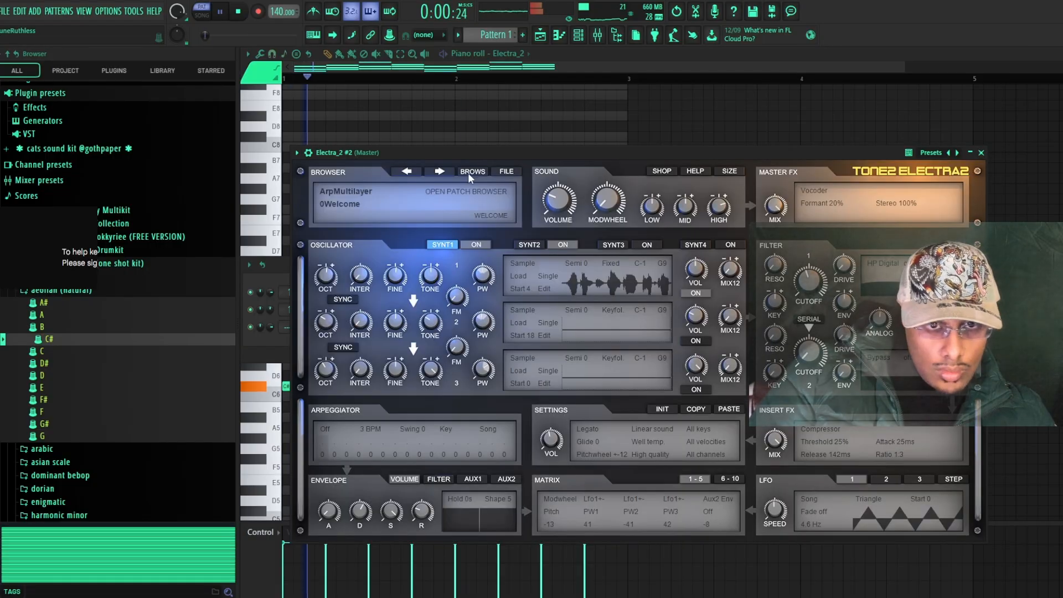
left_click(467, 172)
left_click(424, 333)
left_click(336, 258)
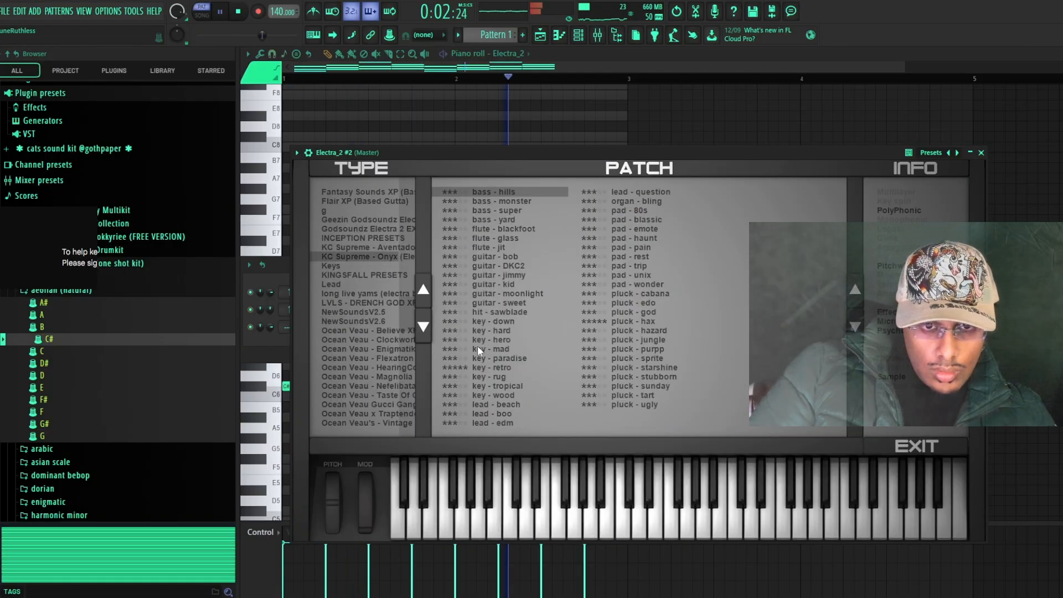
left_click(496, 276)
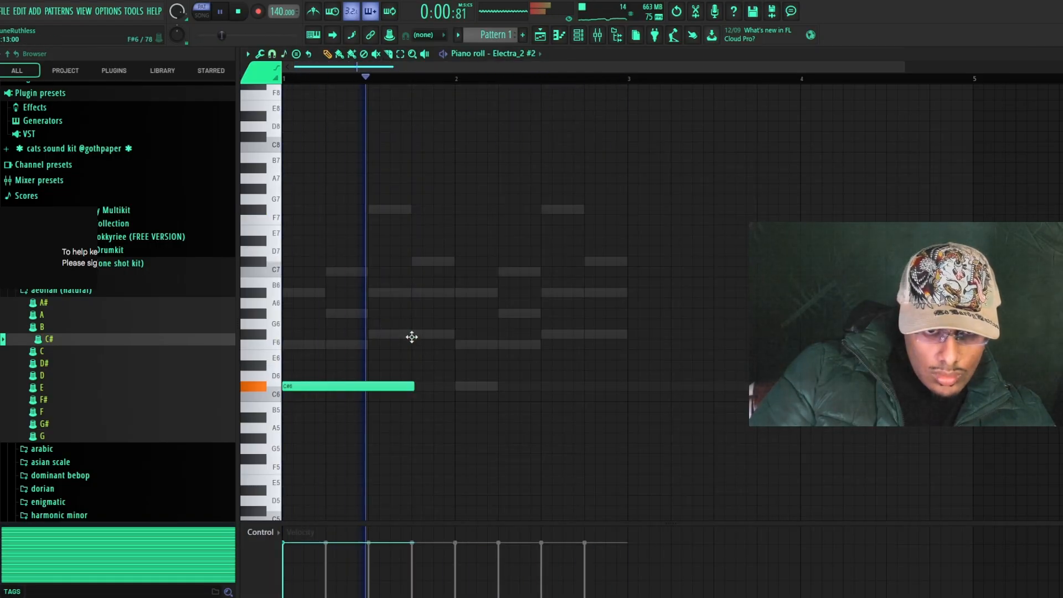
Place F#6, F6 and A#6 notes after the opening C#6 and trim the notes end to end through bar 2
left_click(415, 334)
left_click(502, 344)
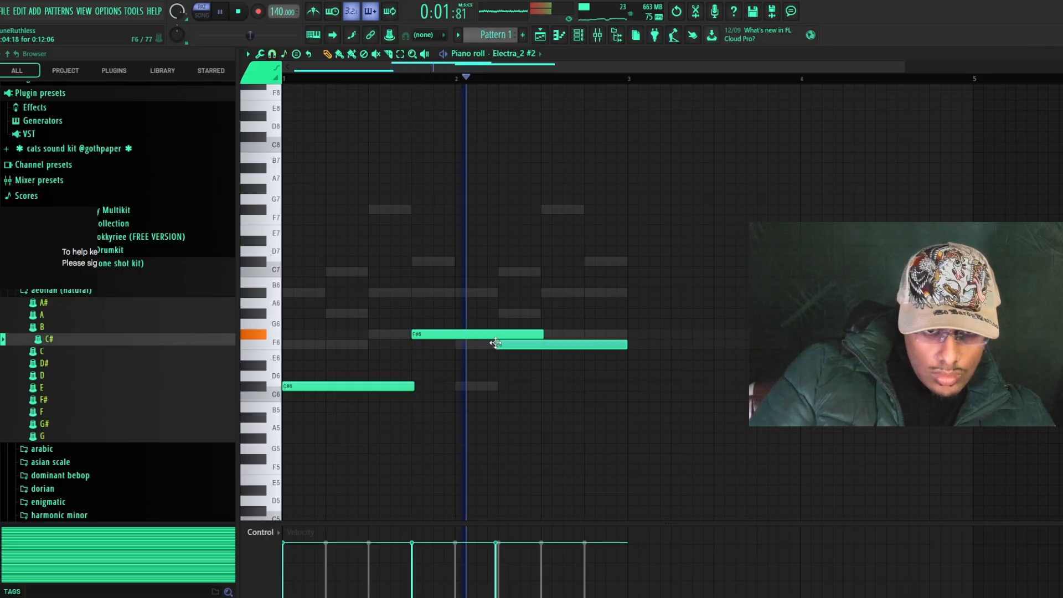
left_click(589, 292)
left_click_drag(710, 294, 627, 292)
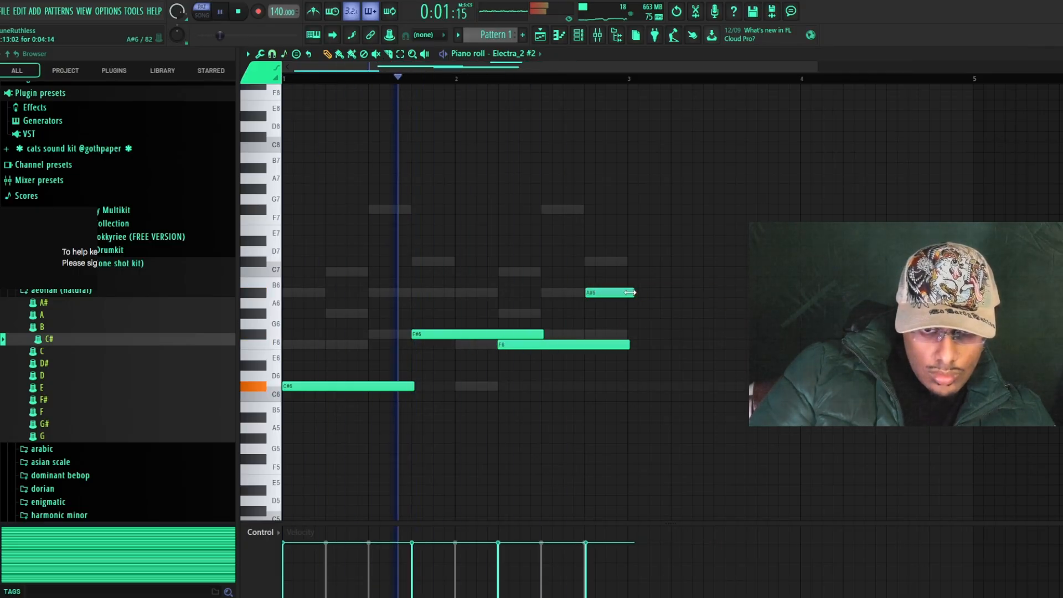
key("ctrl+l")
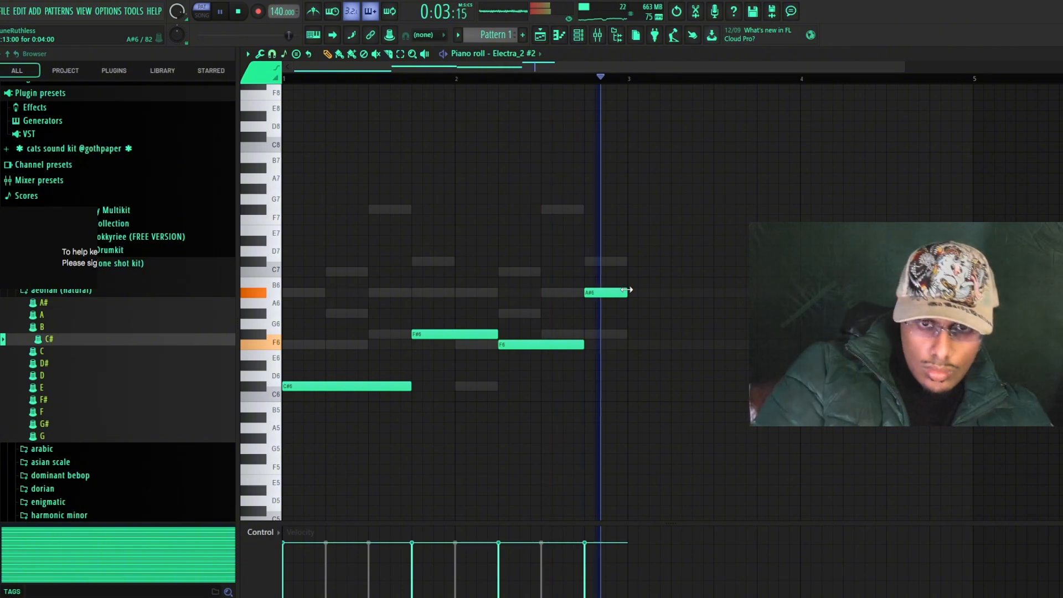
Lower the Electra_2 #2 line by one octave and adjust that channel's volume in the channel rack
key("ctrl+Down")
scroll(659, 332, "down", 2)
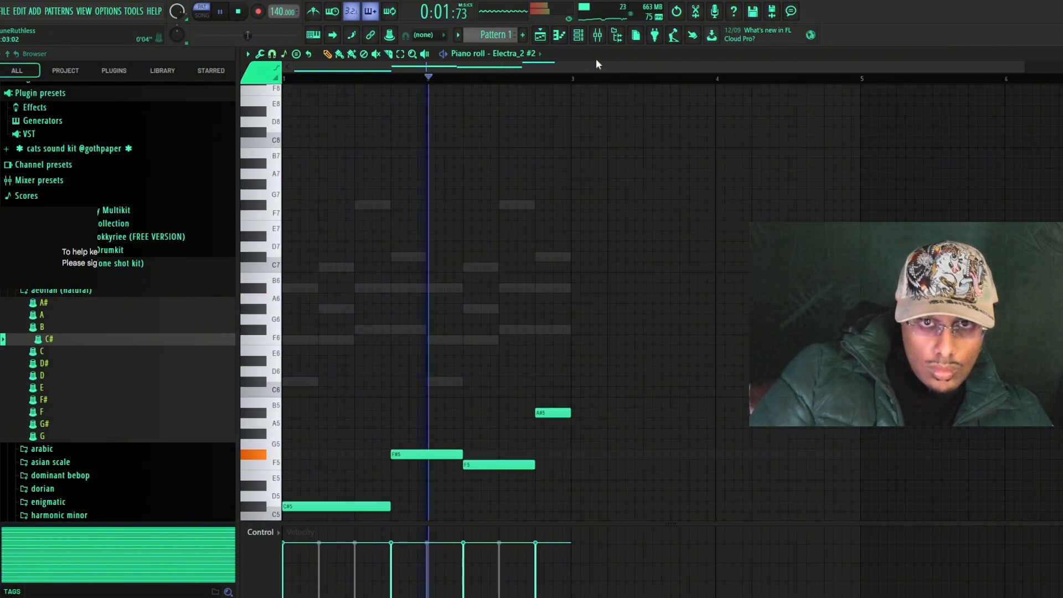
left_click(578, 35)
left_click_drag(271, 310, 271, 301)
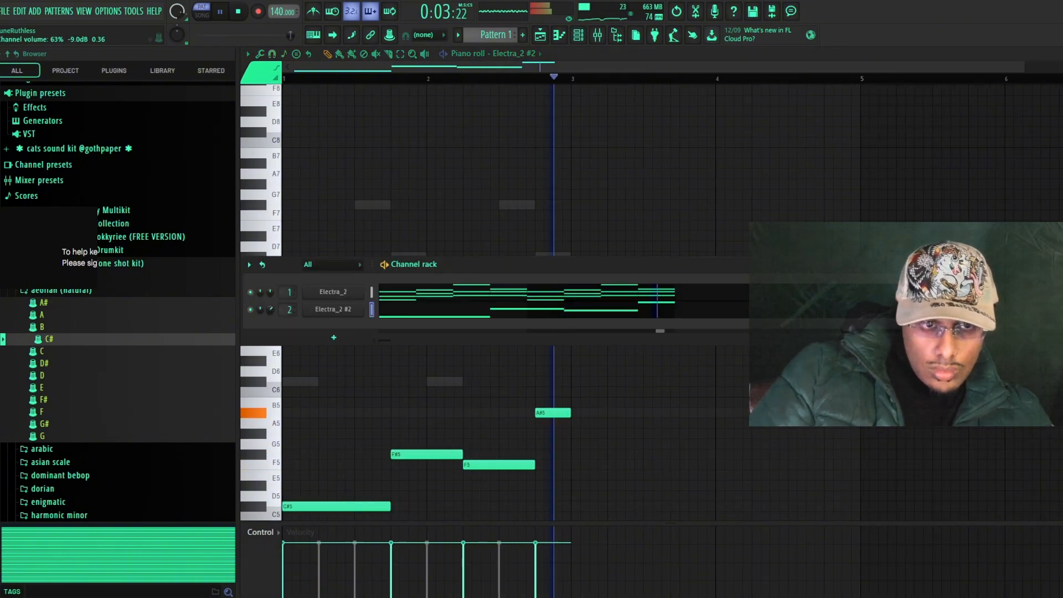
Open the Electra_2 #2 synth and step through its patches
left_click(356, 309)
double_click(941, 151)
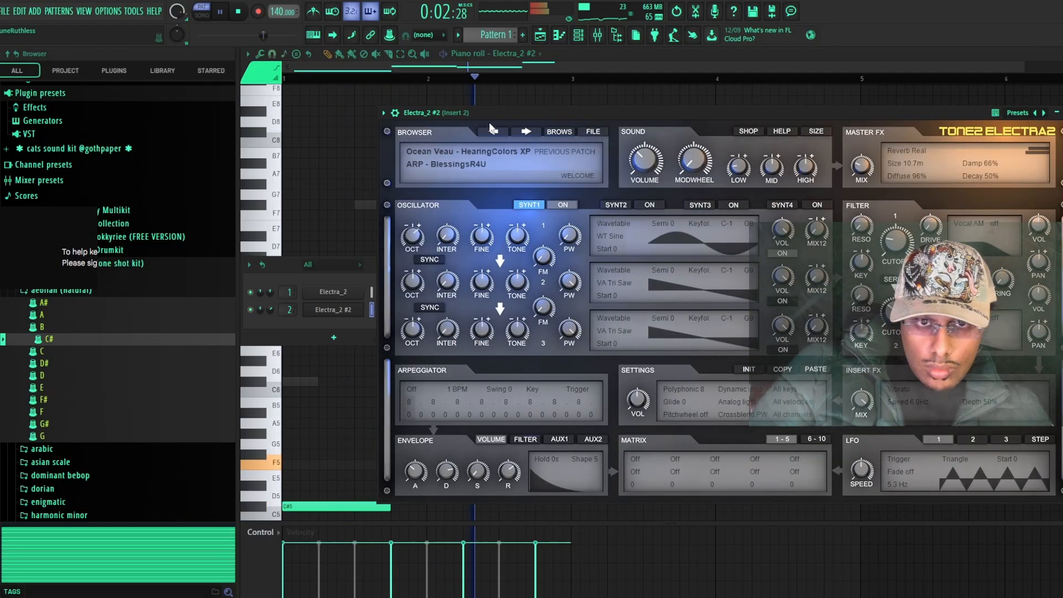
left_click(535, 135)
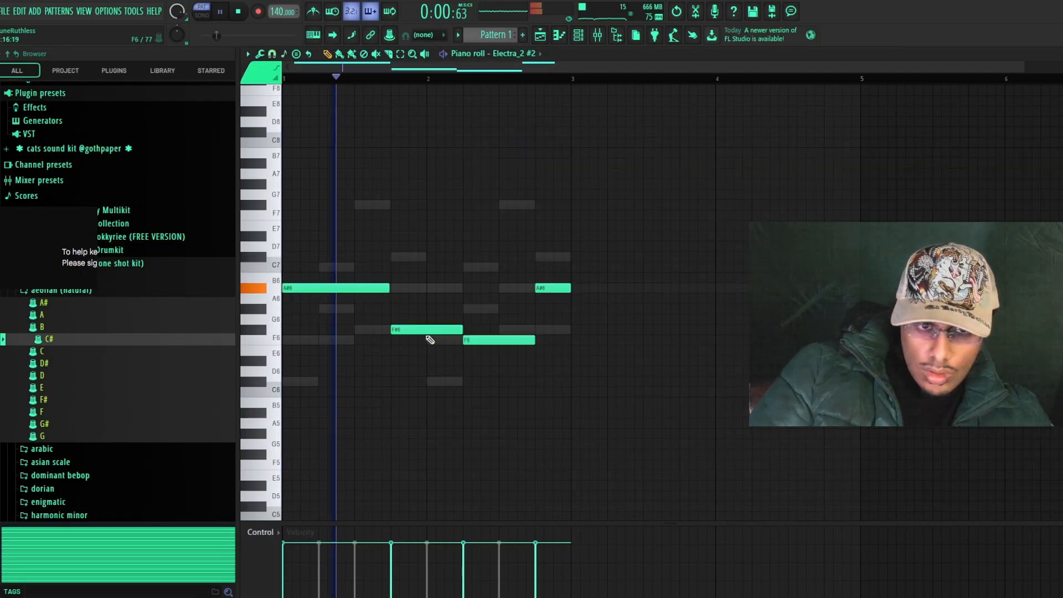
Move the last A#6 note of the Electra_2 #2 line down to F#6 and quantize the notes
left_click_drag(549, 319, 549, 330)
right_click(577, 328)
left_click_drag(550, 288, 547, 329)
key("ctrl+q")
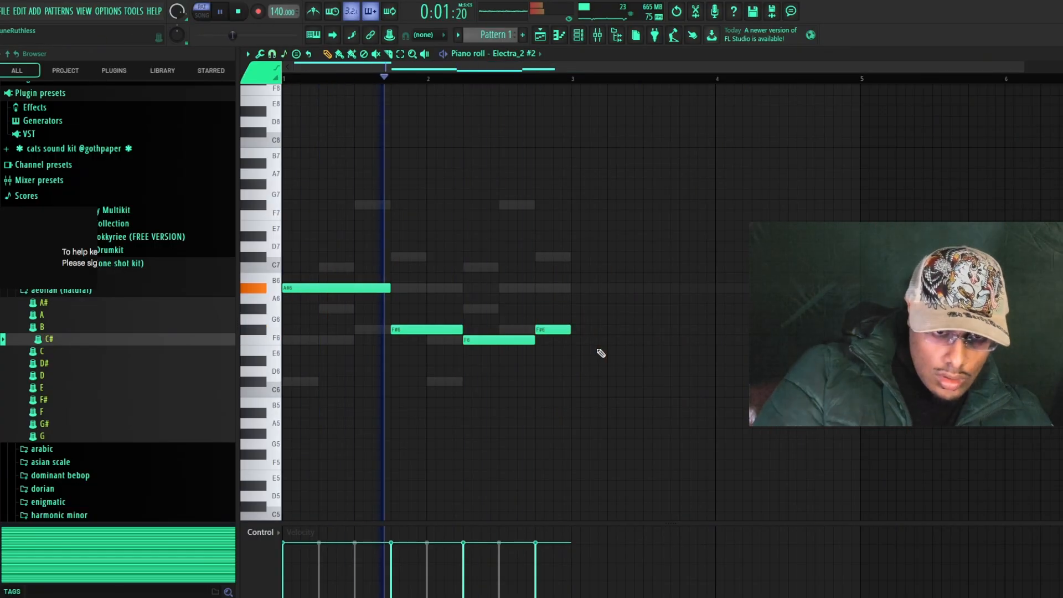
Transpose the revised four-note line down one octave and bring up the channel rack
key("ctrl+Down")
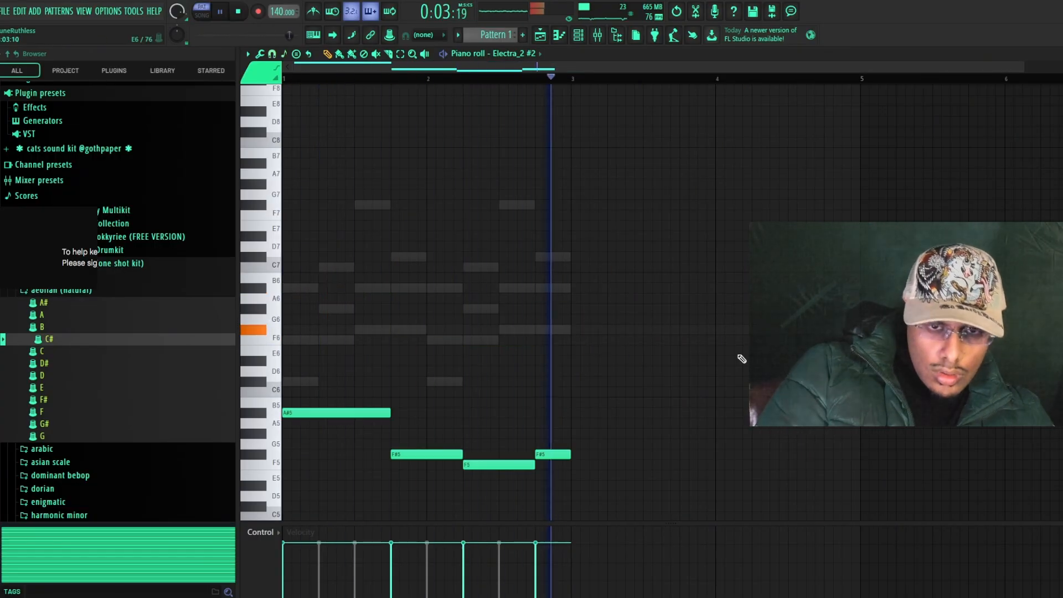
scroll(683, 325, "down", 1)
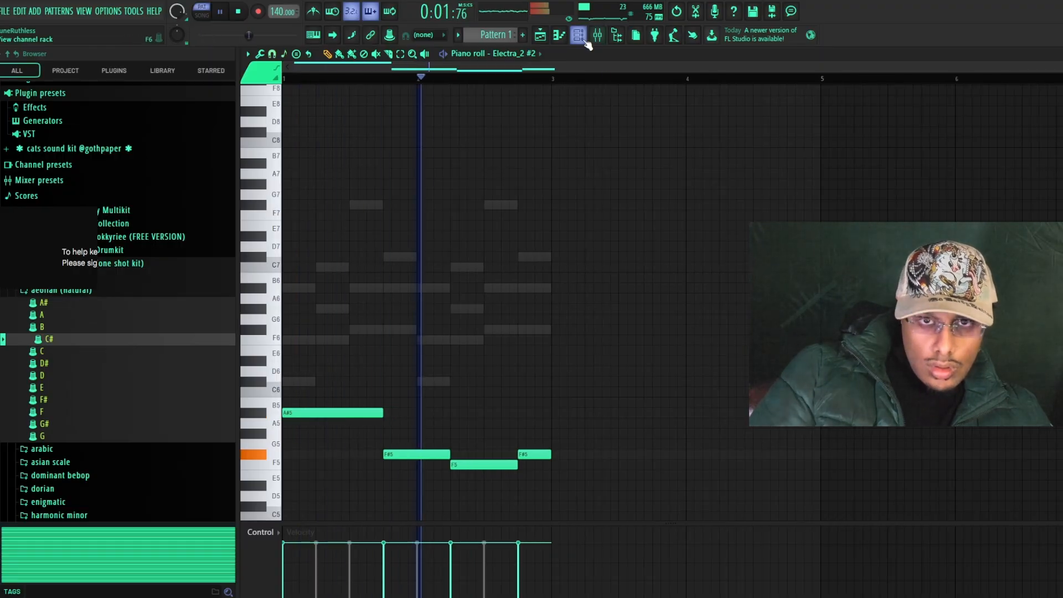
key("F6")
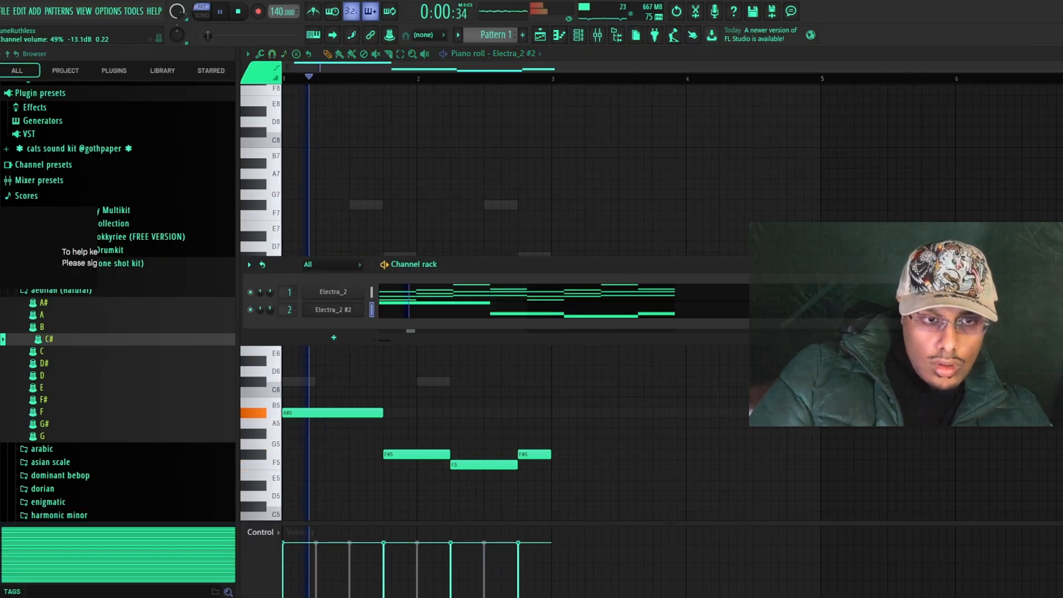
Open the Electra_2 #2 synth from the channel rack
left_click(333, 310)
left_click(572, 129)
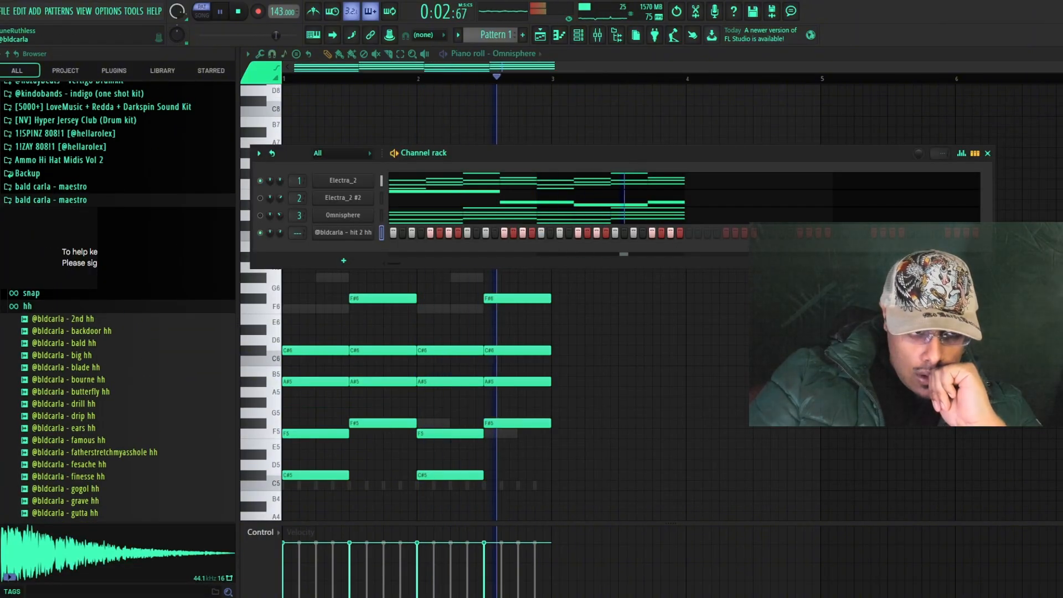
Add the luger 7 snare sample to the channel rack and place hits on steps 9 and 25
left_click(53, 280)
left_click_drag(125, 494, 280, 252)
left_click(467, 250)
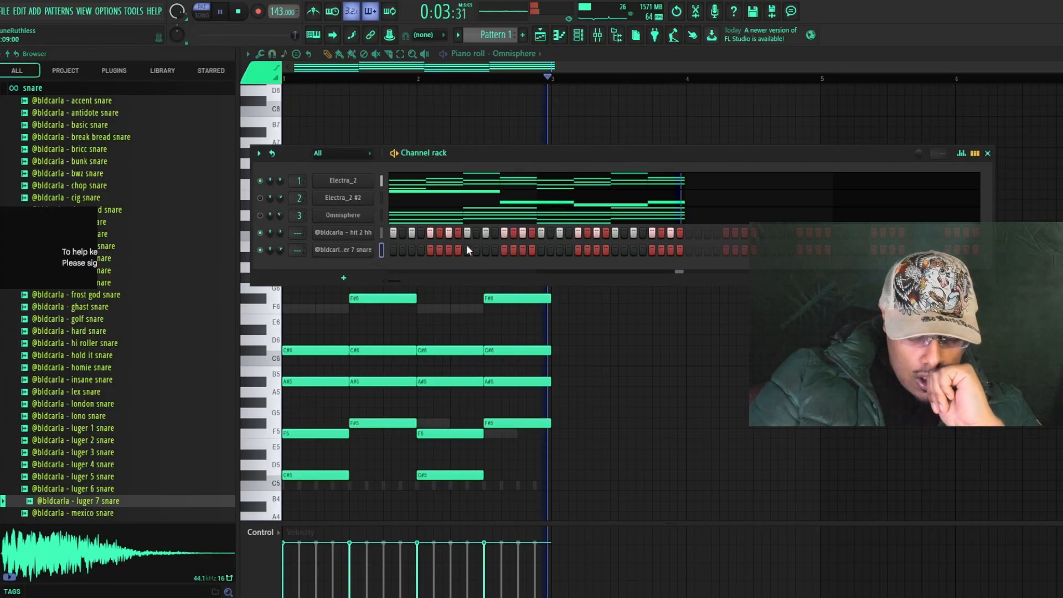
left_click(615, 249)
left_click(336, 251)
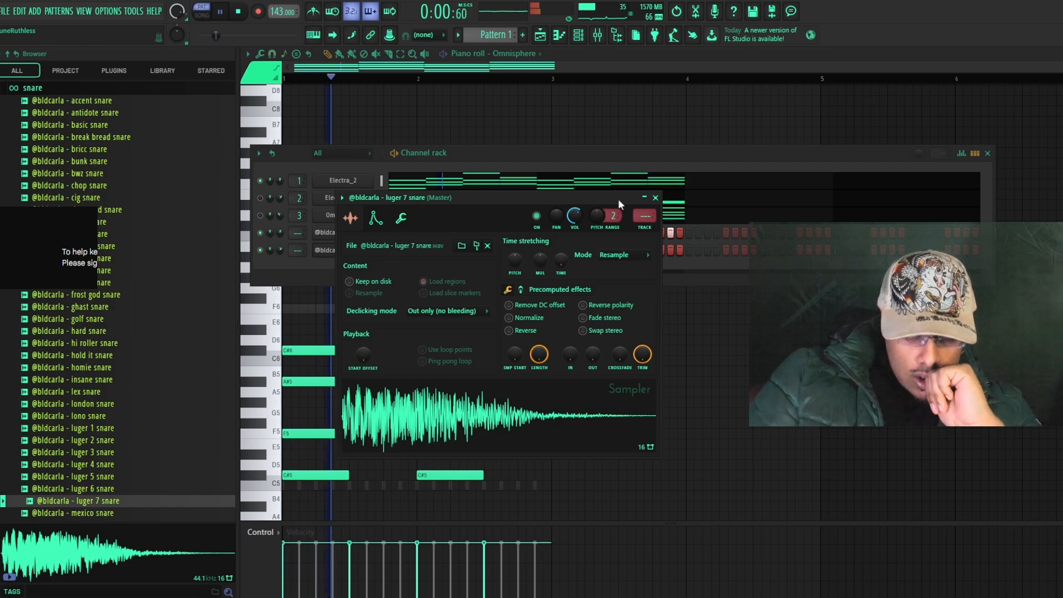
left_click(656, 198)
Browse the drum kit's sample folders for an open hi-hat
scroll(88, 338, "up", 6)
left_click(72, 254)
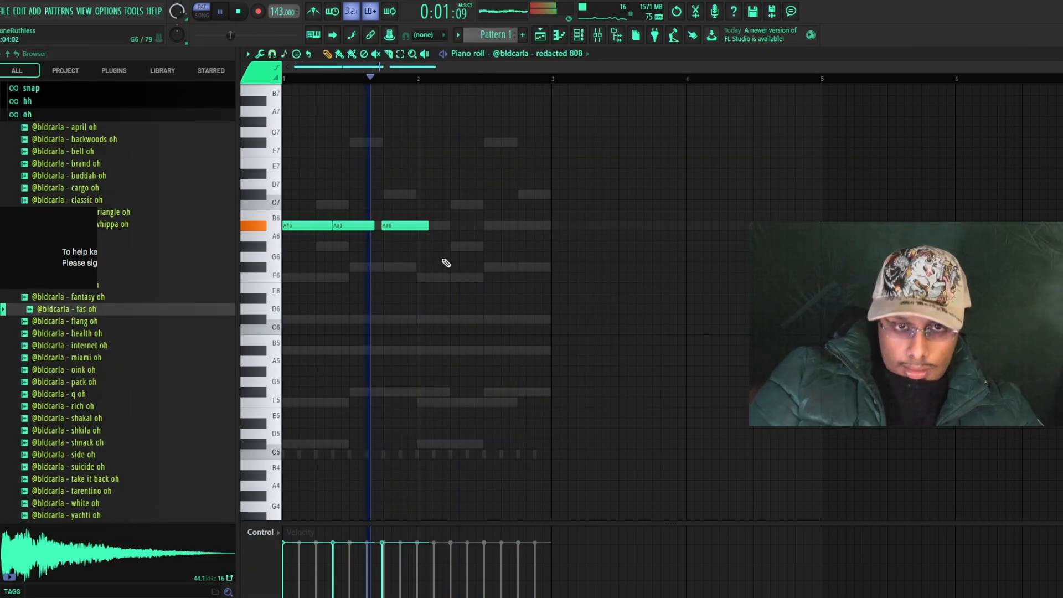
Add an F#6 note followed by an F6 note in bar 2 of the redacted 808 line and quantize the notes
left_click_drag(446, 278, 491, 268)
key("space")
left_click(504, 279)
key("alt+q")
key("Return")
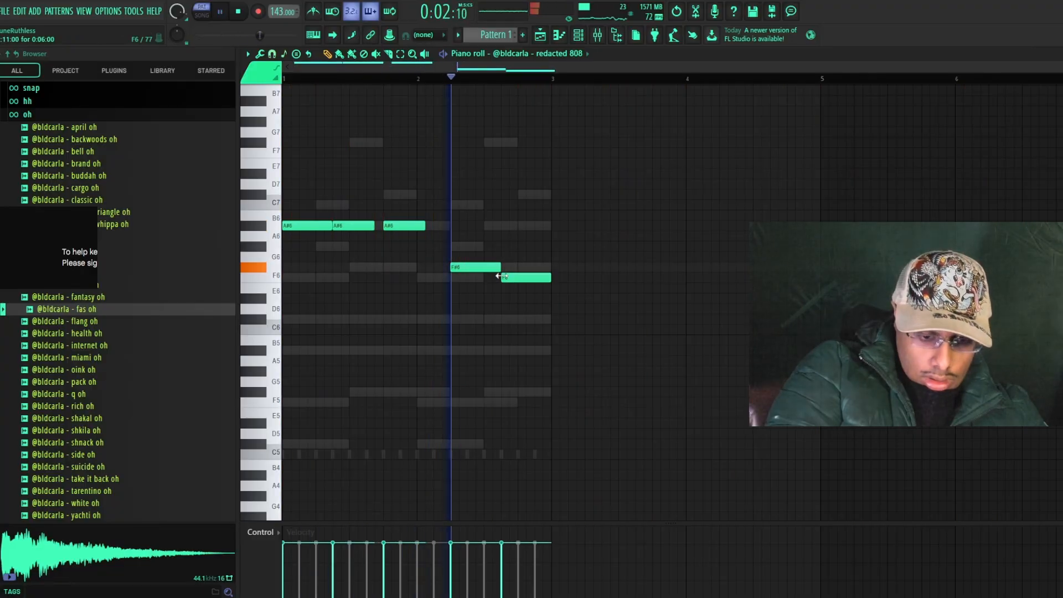
Extend the 808 notes into a gapless legato line and transpose them down one octave
key("ctrl+l")
key("ctrl+Down")
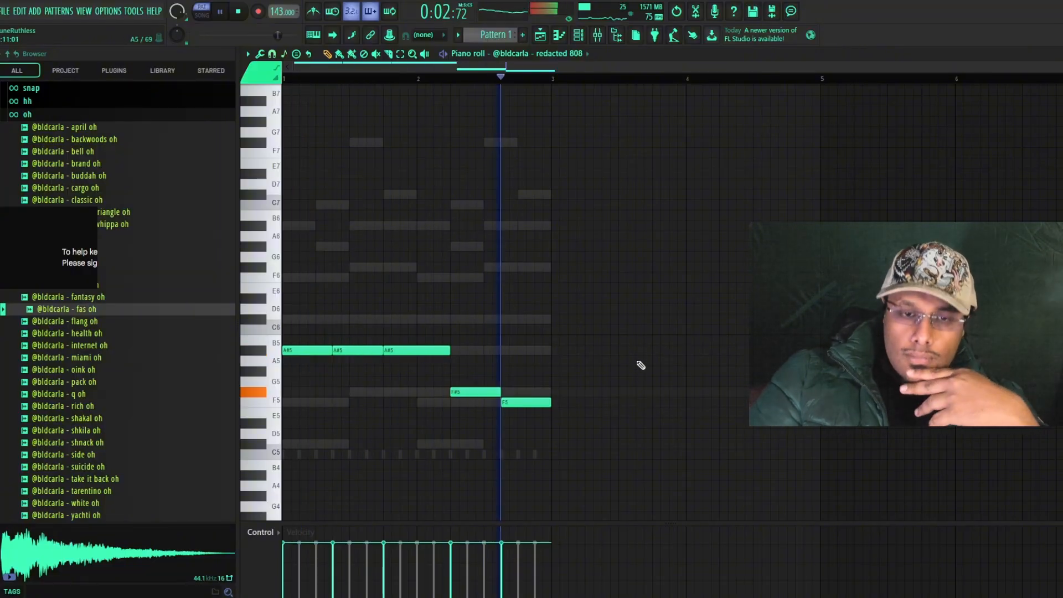
Open the hit 2 hh channel in the piano roll and delete its notes in bar 2
key("F6")
right_click(371, 228)
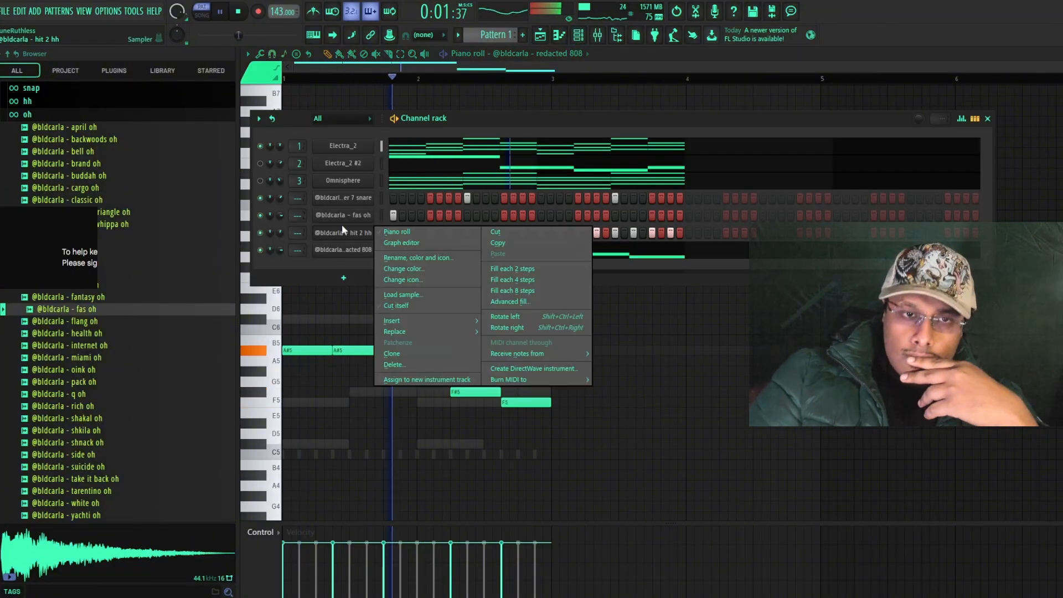
left_click(418, 232)
left_click_drag(574, 419, 420, 481)
key("Delete")
Chop the first C5 hi-hat note into four short hits and split the note on beat 3 of bar 1 in half
scroll(289, 407, "up", 4)
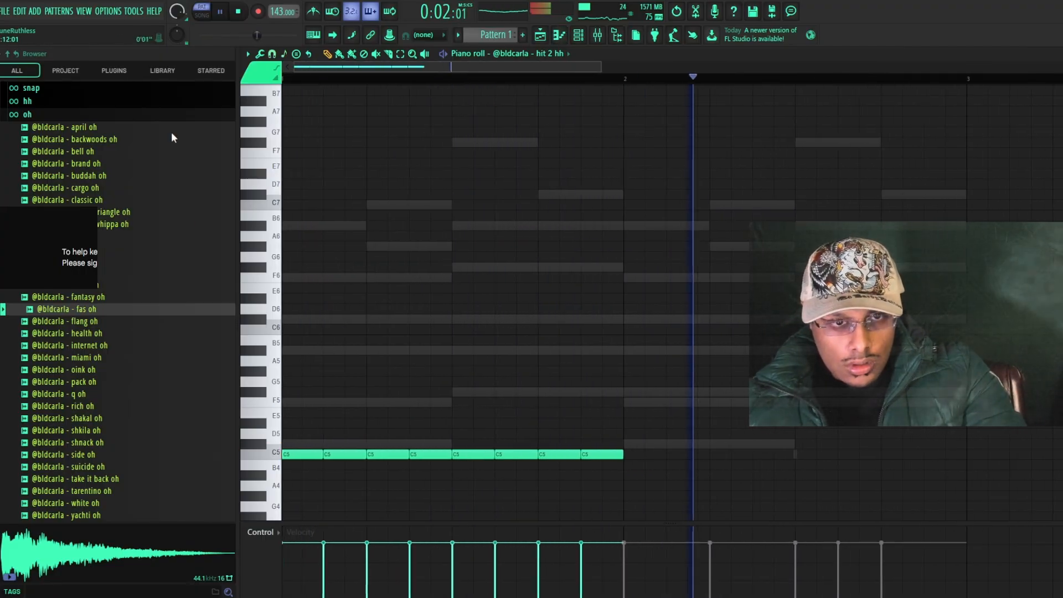
left_click_drag(320, 430, 304, 492)
key("alt+u")
left_click(611, 374)
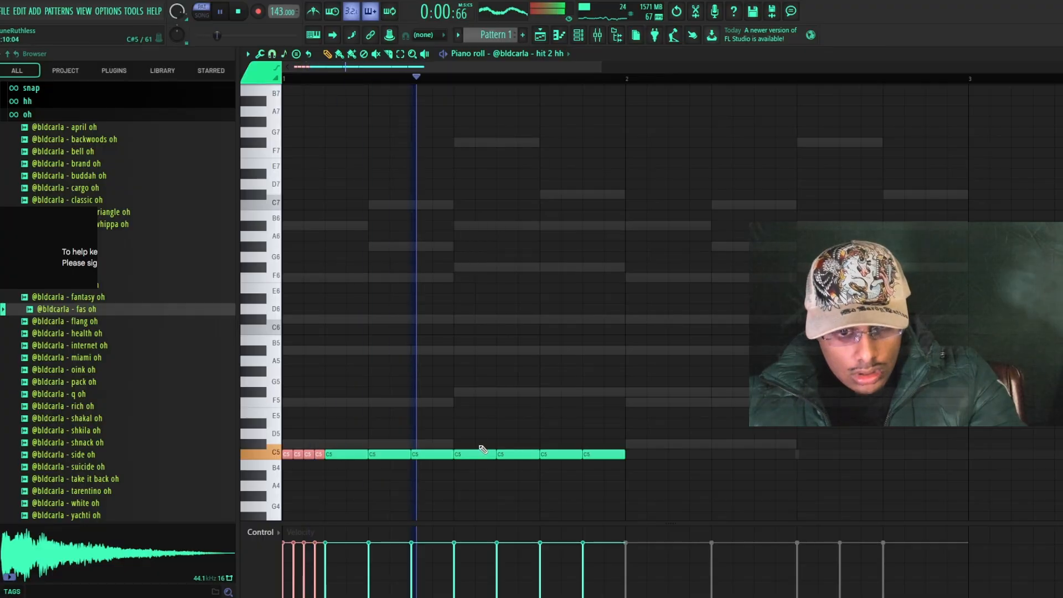
mouse_move(481, 445)
left_mouse_down()
mouse_move(471, 479)
mouse_move(481, 458)
mouse_move(472, 458)
left_mouse_up()
key("alt+q")
left_click(609, 376)
Duplicate the edited one-bar hi-hat pattern into bar 2
key("ctrl+b")
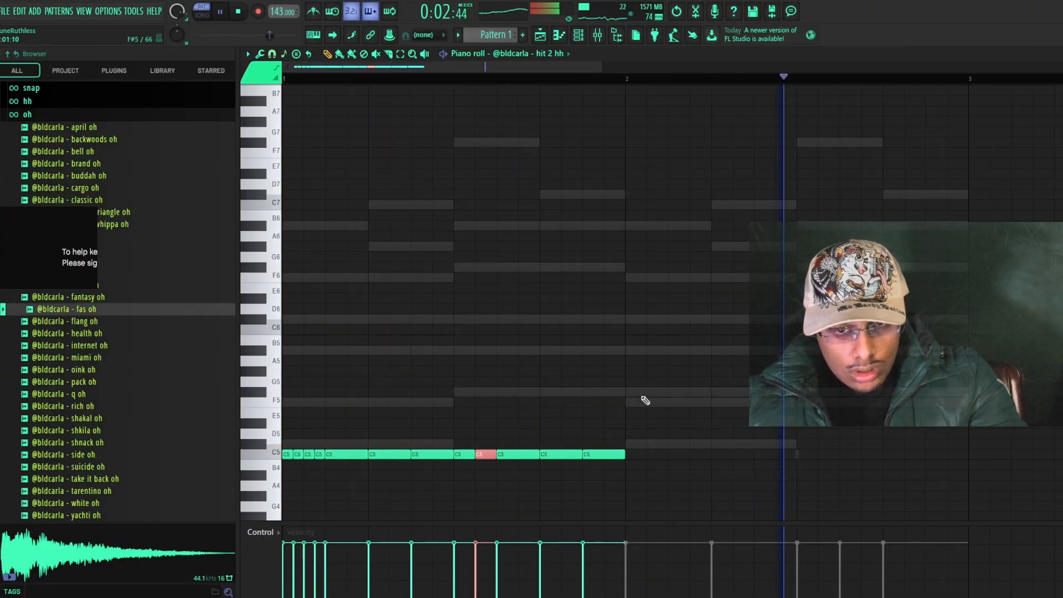
left_click(677, 468, "ctrl")
scroll(681, 472, "down", 2)
key("ctrl+b")
scroll(625, 505, "down", 2)
left_click(596, 497, "ctrl")
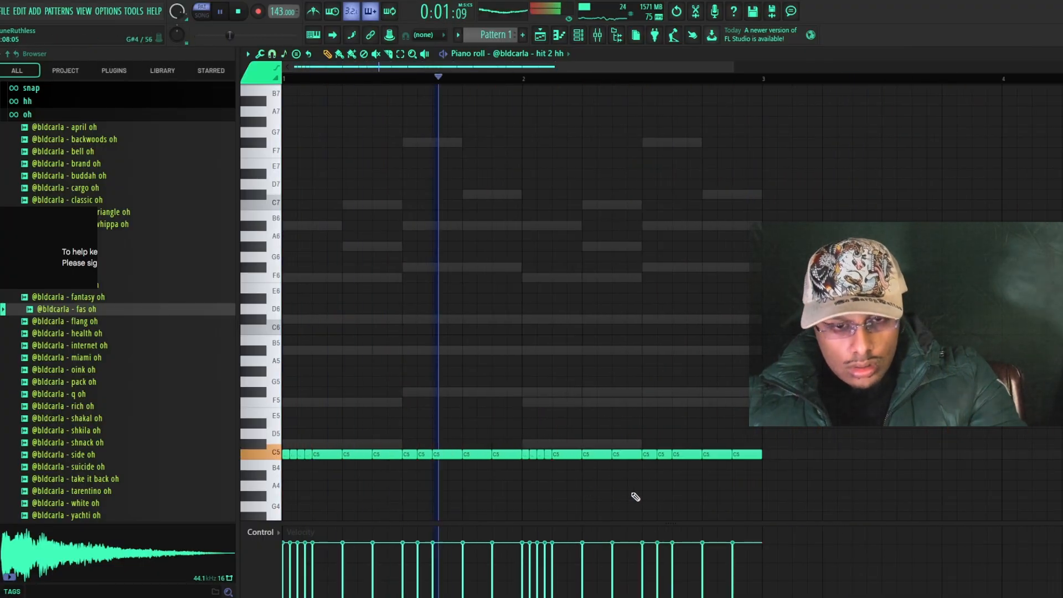
scroll(664, 492, "down", 1)
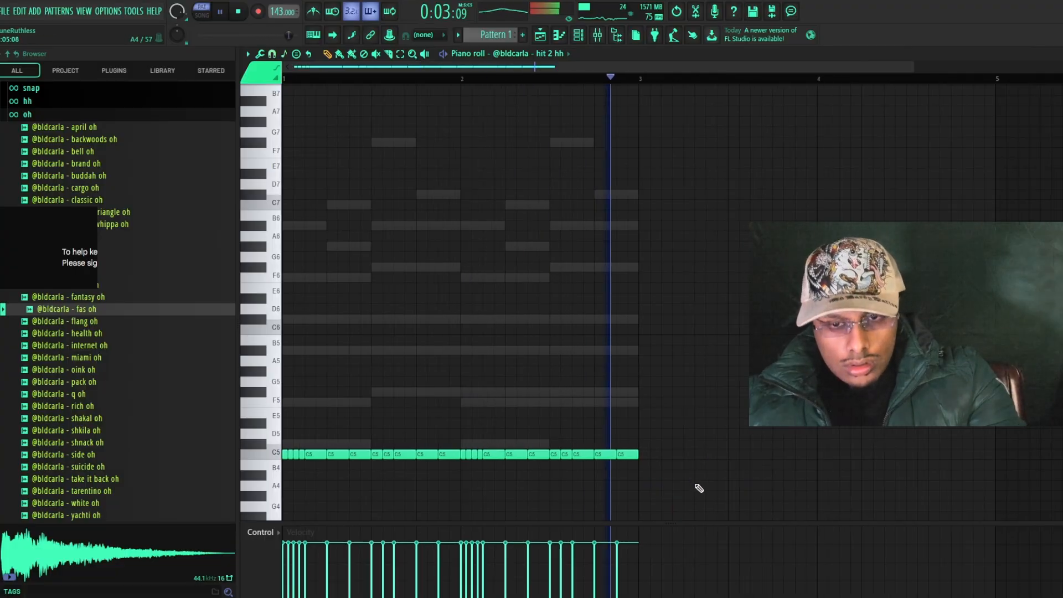
scroll(699, 488, "down", 1)
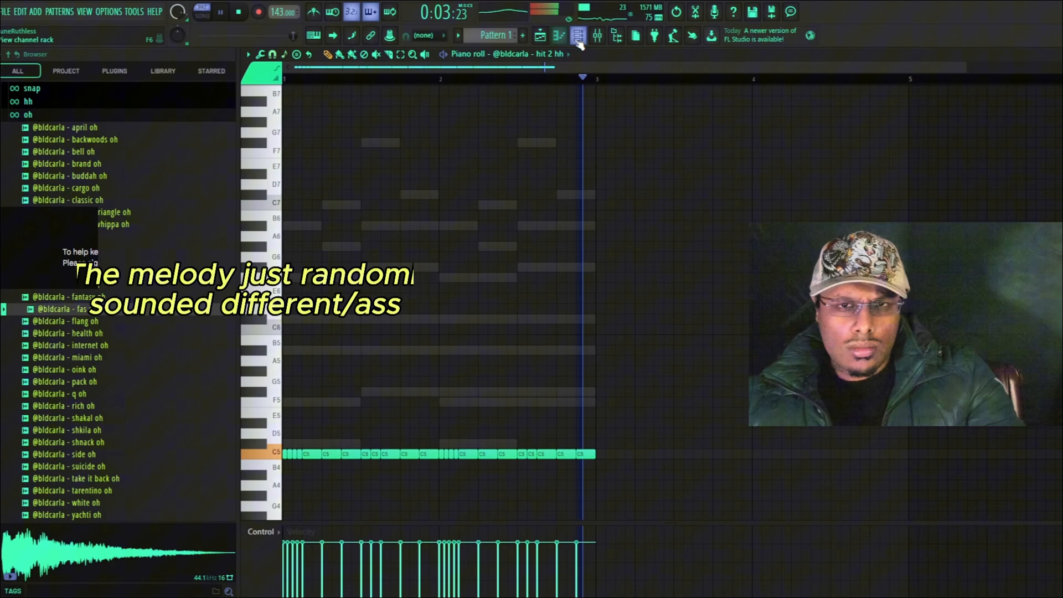
Re-enable the luger 7 snare, fas oh and hit 2 hh channels in the channel rack and mute Omnisphere
left_click(579, 37)
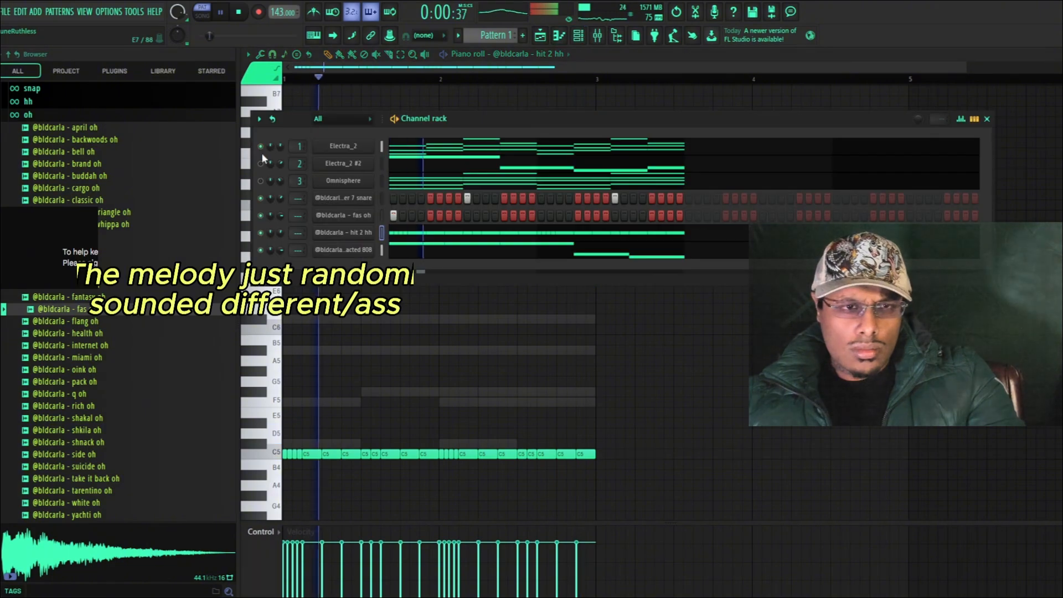
right_click(260, 147)
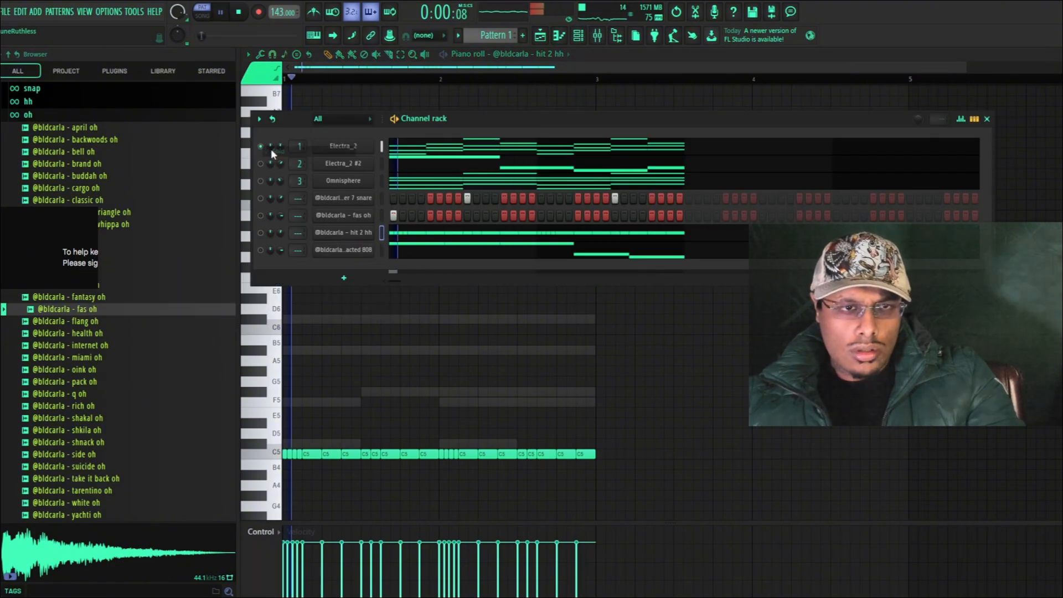
left_click(261, 199)
left_click(260, 216)
left_click(261, 233)
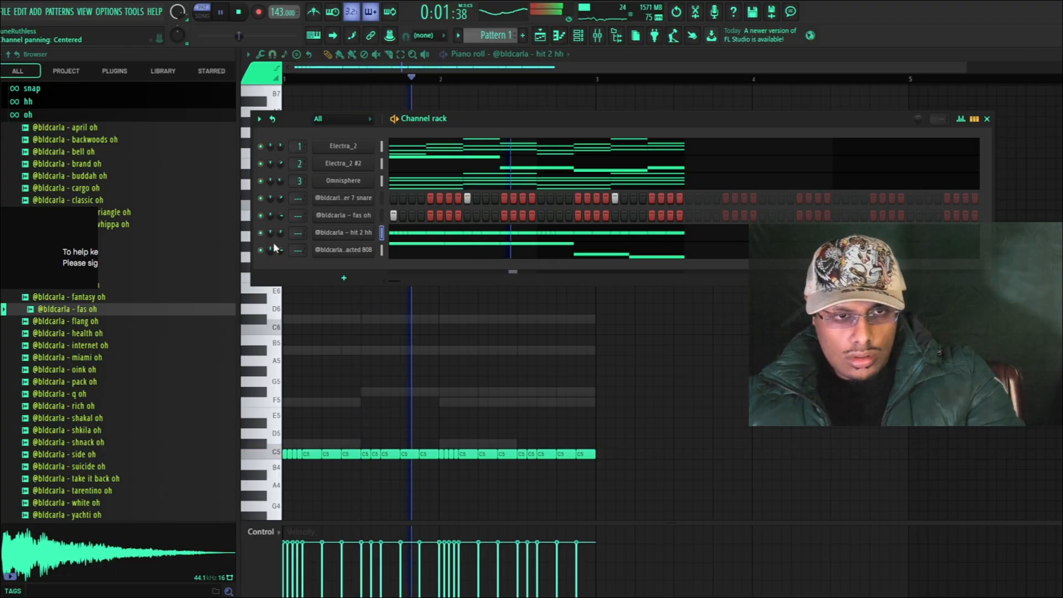
left_click(261, 181)
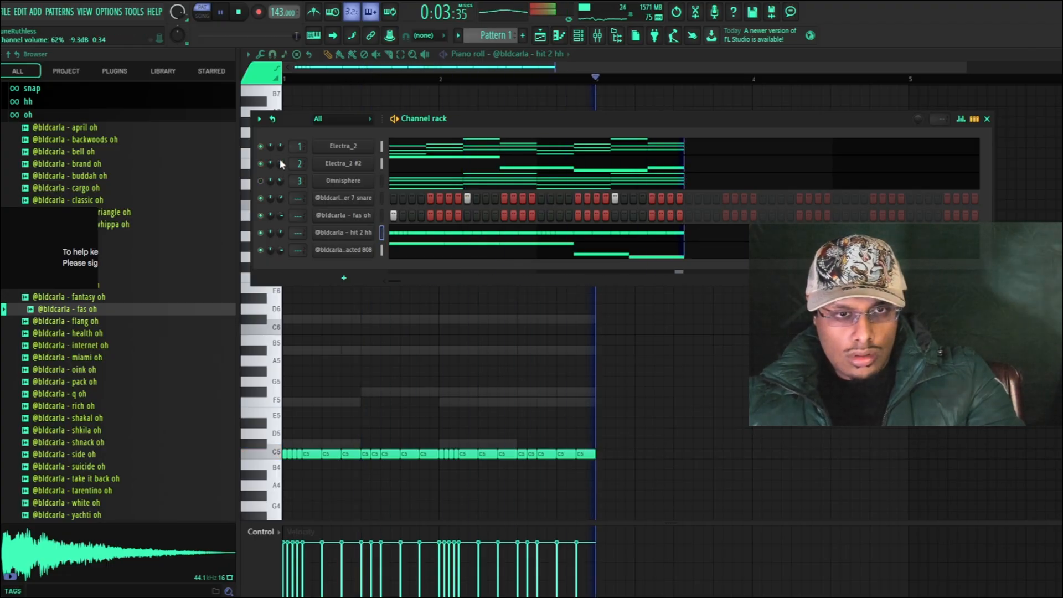